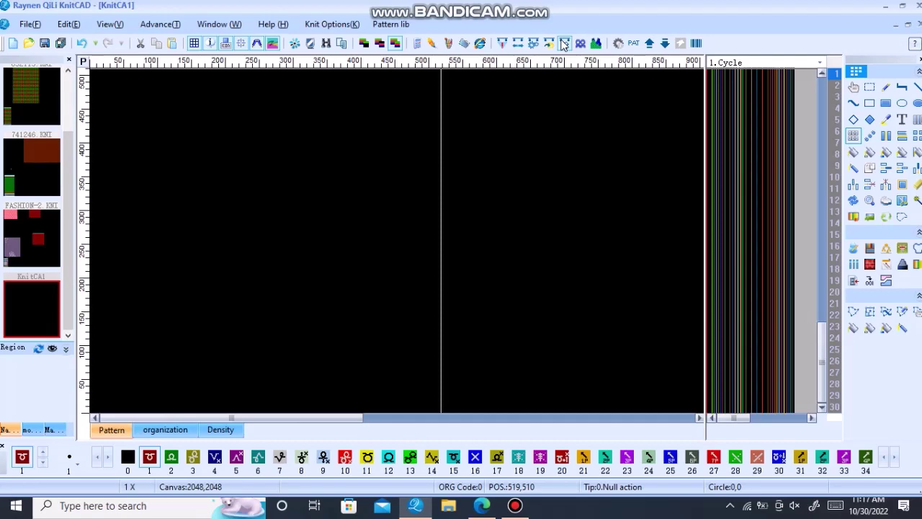
In Shape Design, set row 1 to 210 revolutions and Start Needles to 300, with Keep Pattern unchecked.
click(564, 44)
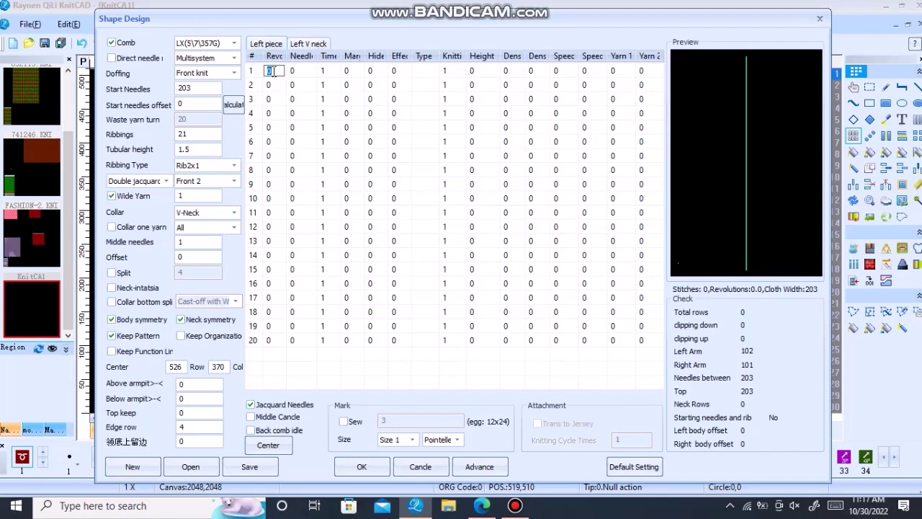
text(200)
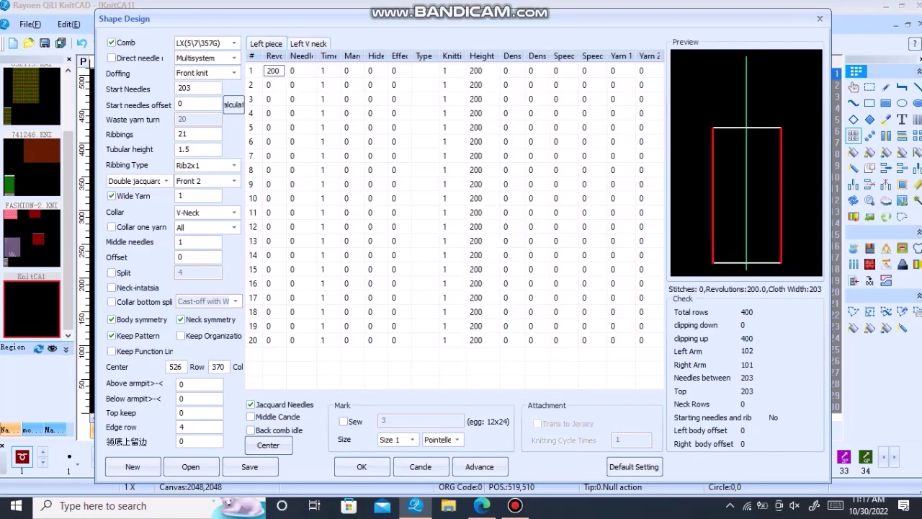
key(BackSpace)
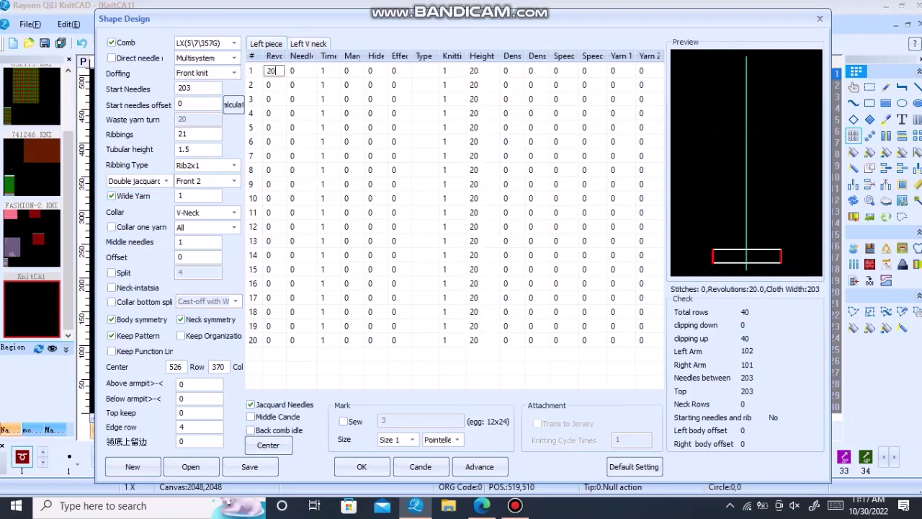
key(BackSpace)
text(10)
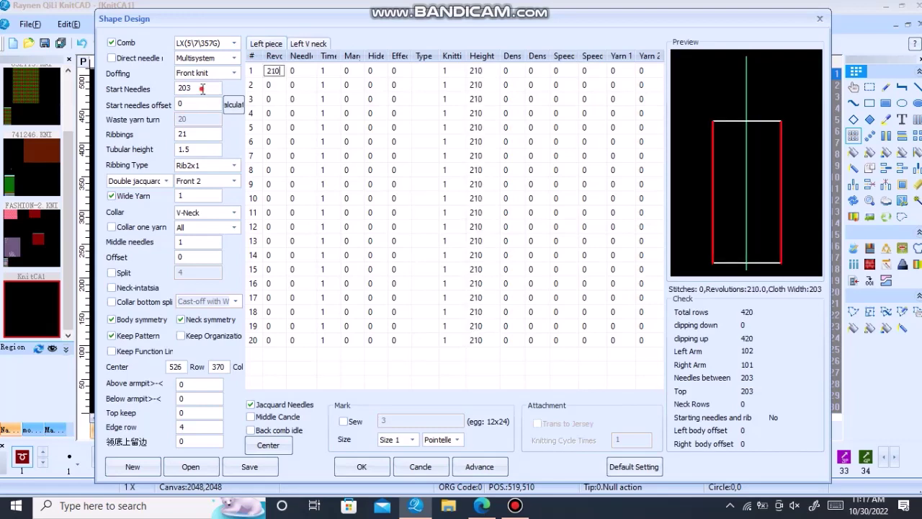
text(3)
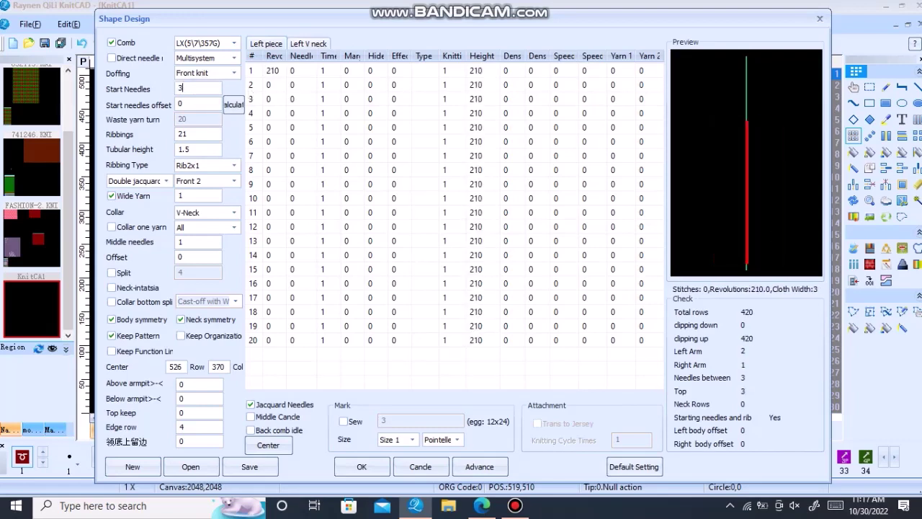
text(00)
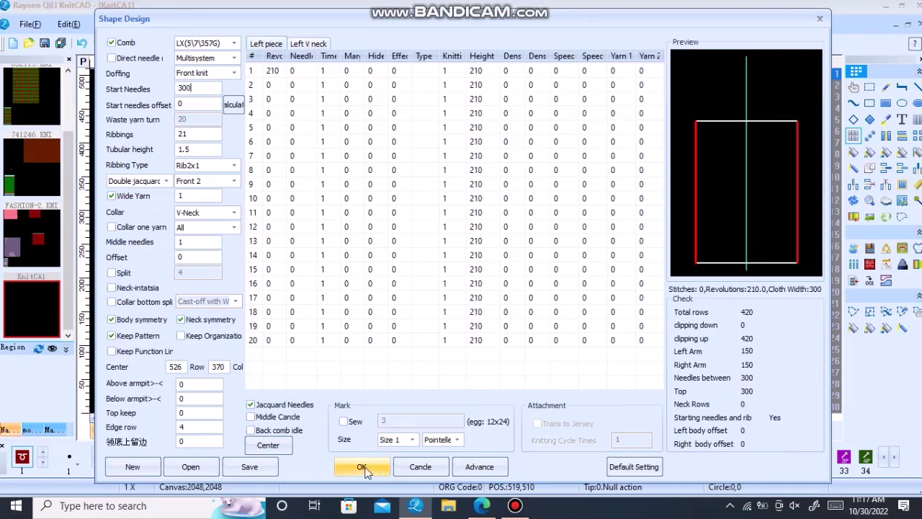
click(113, 337)
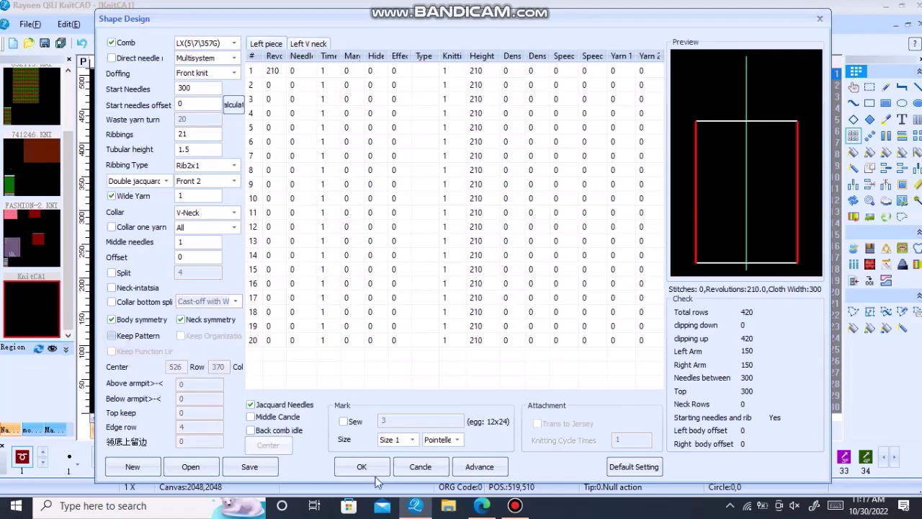
Generate the 300-needle panel, inspect it, then undo the generation.
click(362, 467)
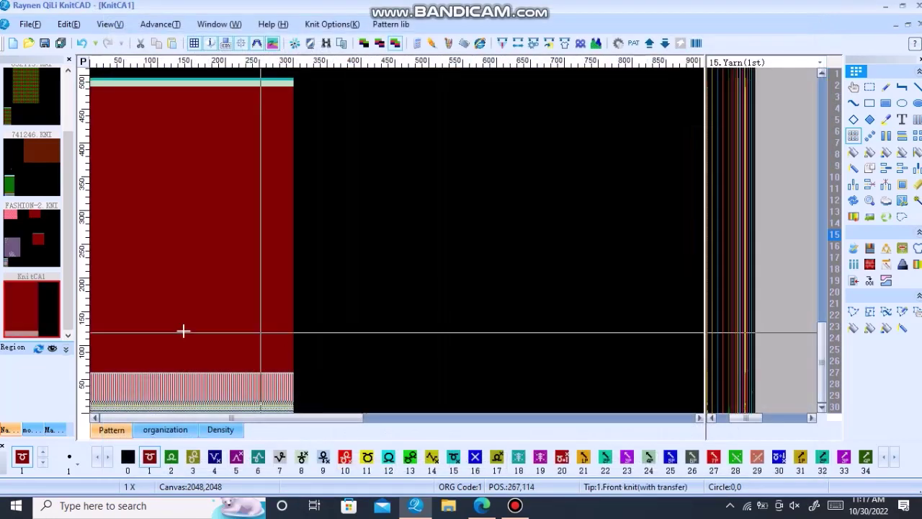
scroll(175, 239, up, 2)
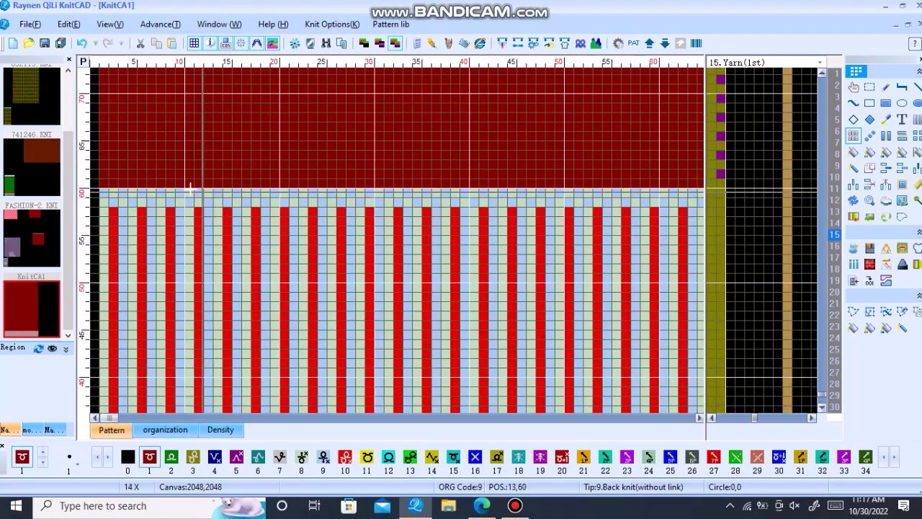
scroll(247, 239, up, 2)
mouse_move(246, 239)
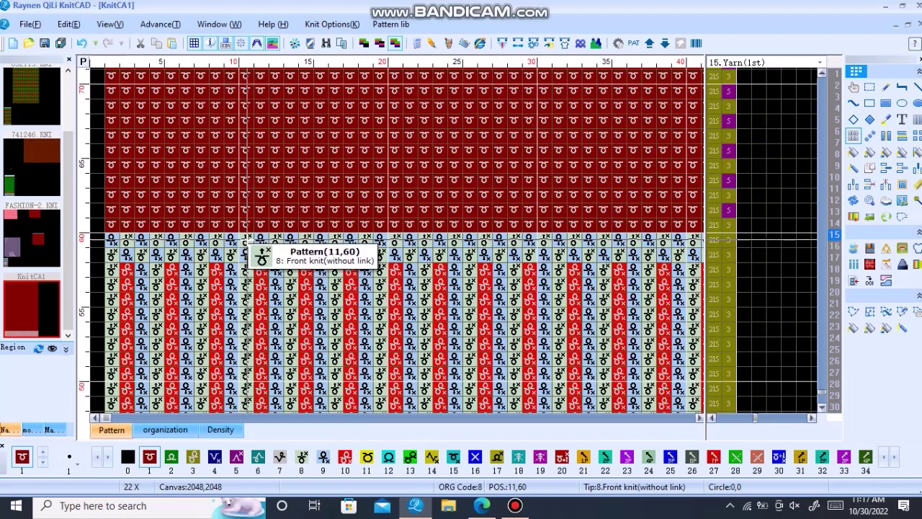
scroll(246, 245, down, 2)
scroll(483, 131, down, 3)
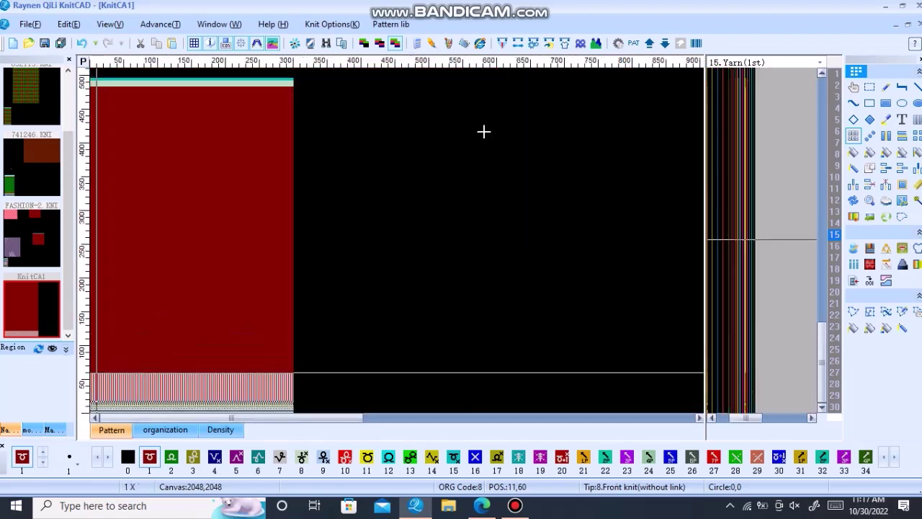
click(83, 44)
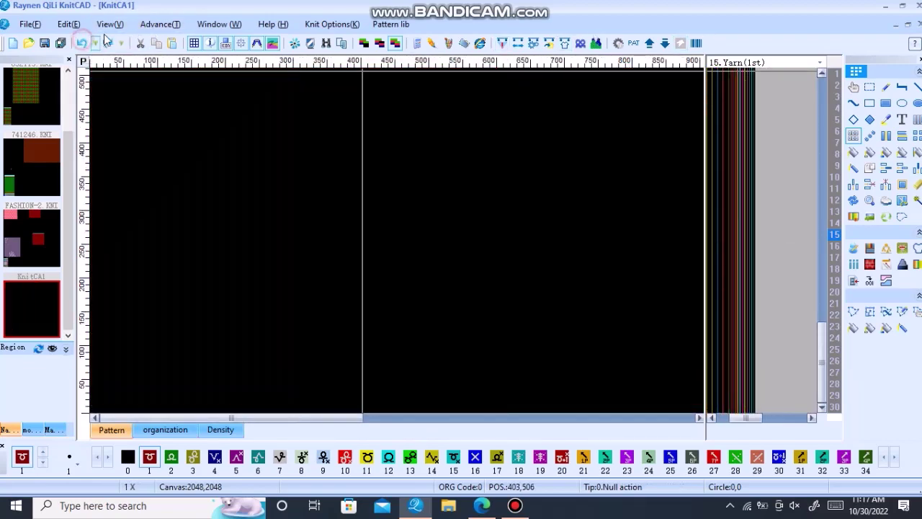
Set Main yarn 2 to 3 in the advanced Yarn and Param settings and regenerate the panel.
click(565, 44)
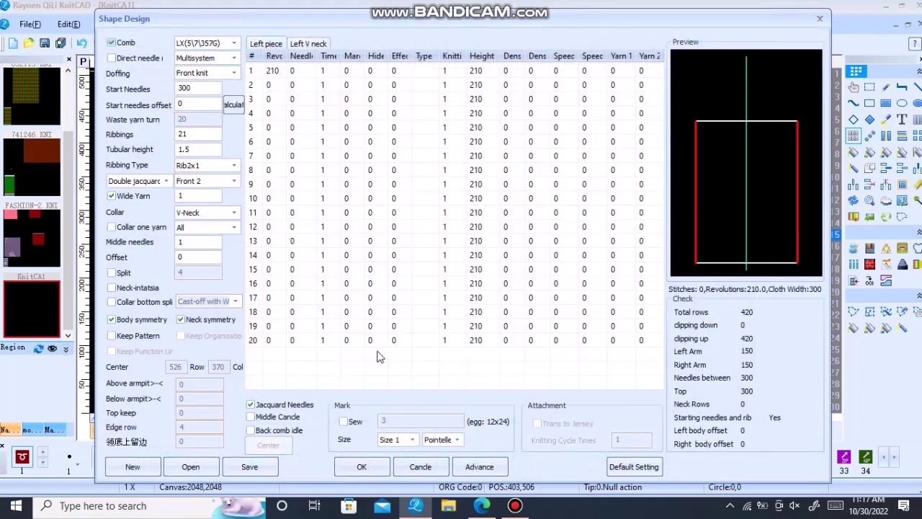
click(475, 467)
click(288, 128)
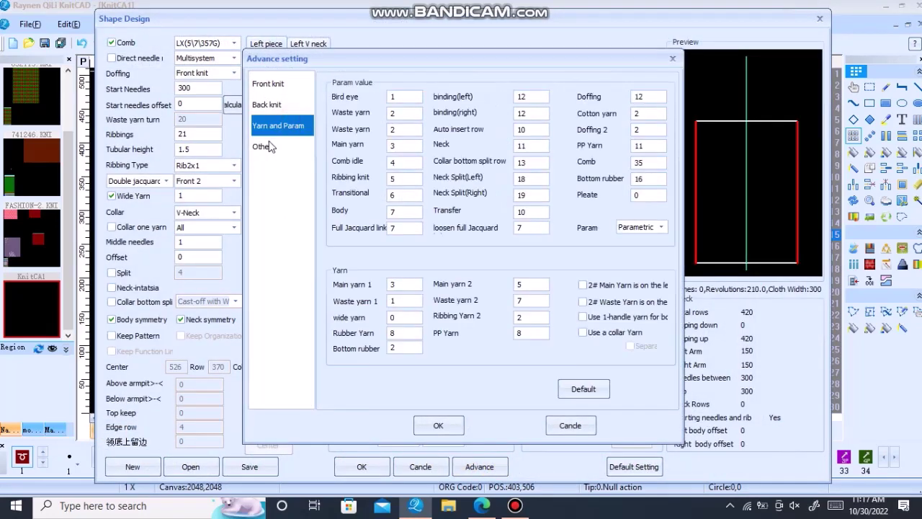
click(525, 284)
text(3)
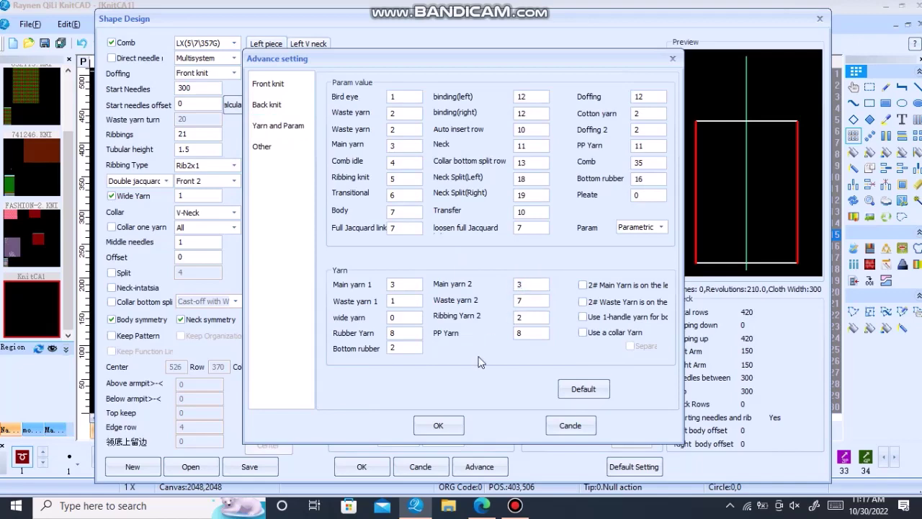
click(438, 425)
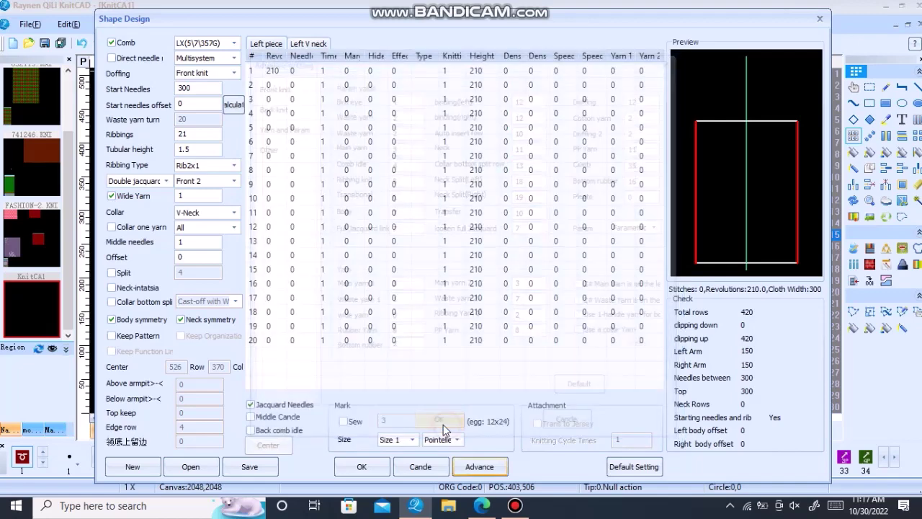
click(363, 467)
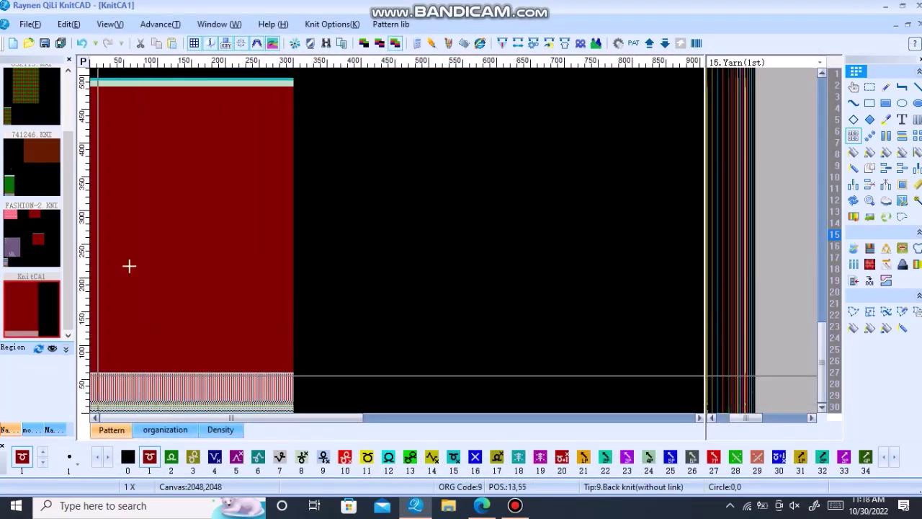
Pick colour 236 and flood-fill the red body block purple.
scroll(129, 266, up, 3)
scroll(171, 212, up, 2)
scroll(202, 243, up, 2)
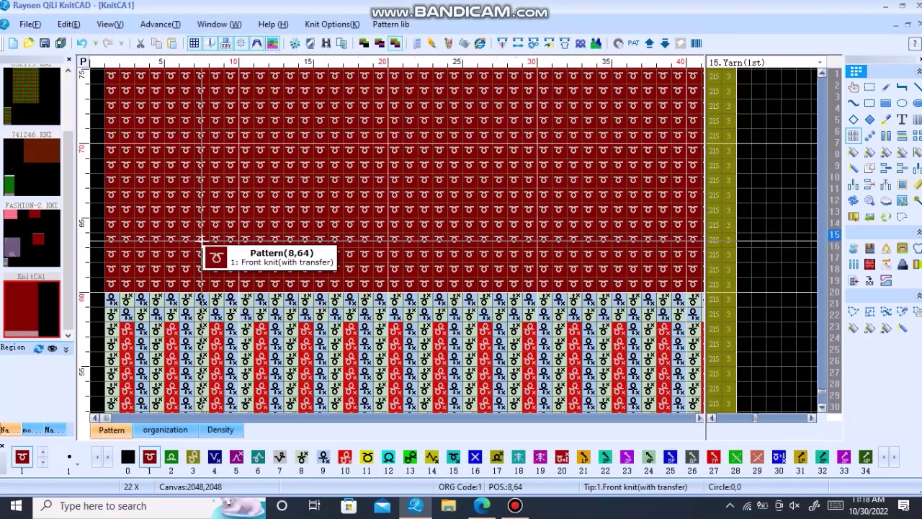
right_click(202, 240)
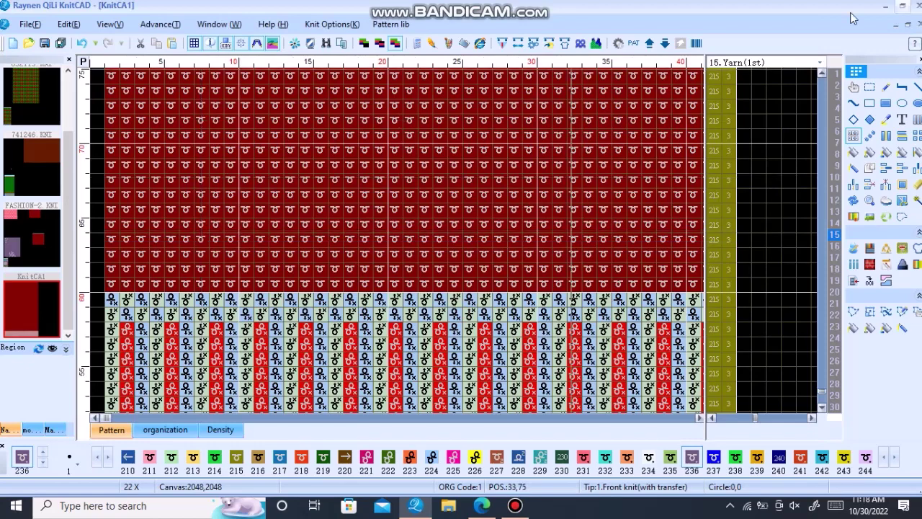
click(854, 151)
click(468, 144)
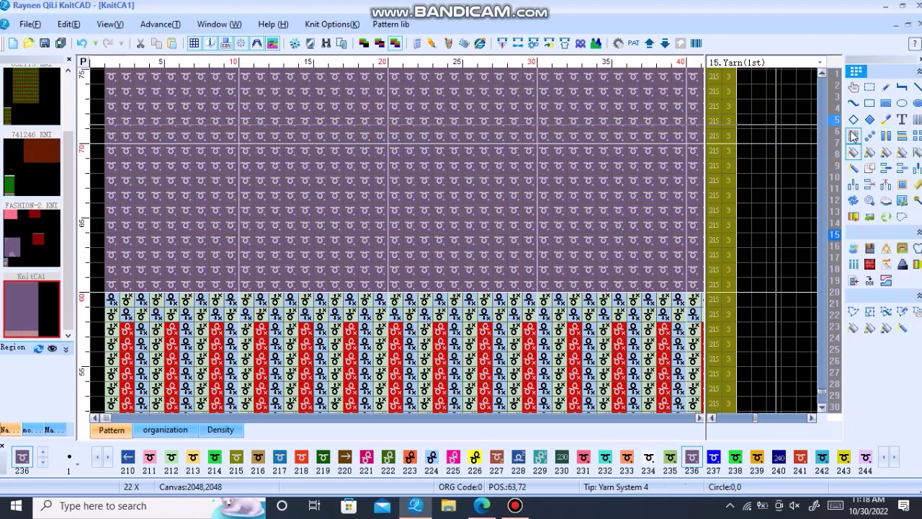
Change the current drawing colour to 234.
scroll(237, 241, down, 3)
scroll(103, 363, down, 3)
scroll(378, 186, down, 2)
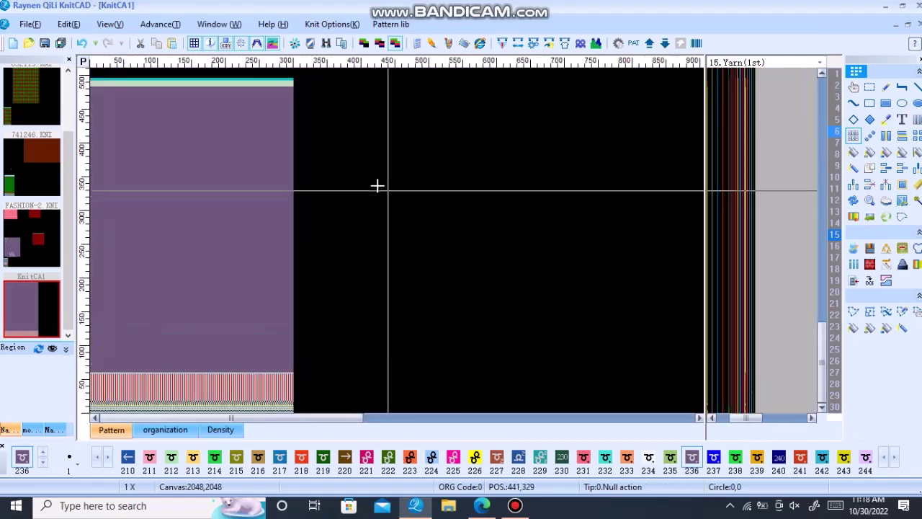
scroll(121, 192, up, 3)
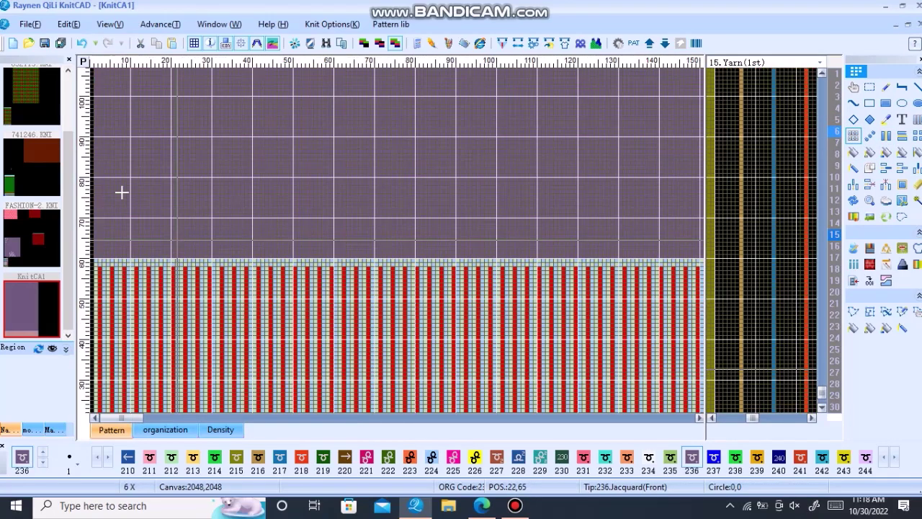
scroll(256, 240, up, 1)
scroll(226, 252, up, 1)
scroll(313, 239, up, 2)
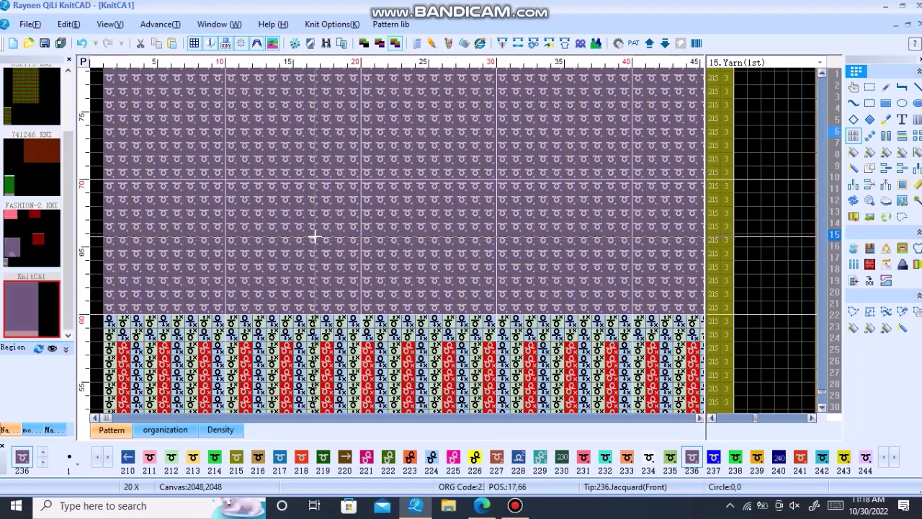
mouse_move(315, 237)
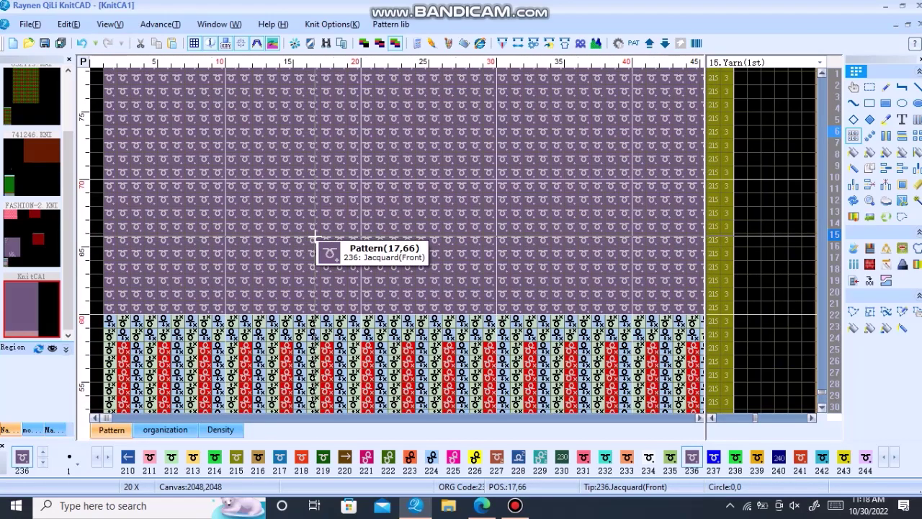
key(2)
key(4)
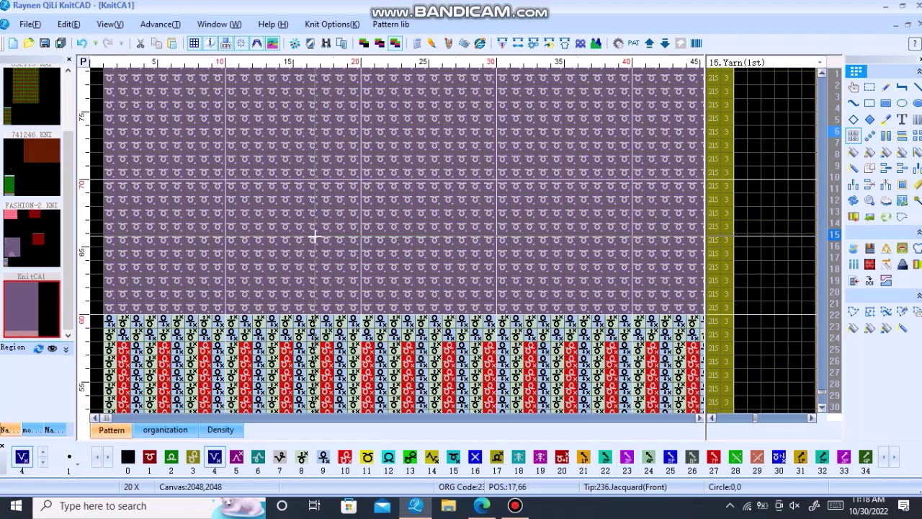
key(2)
key(3)
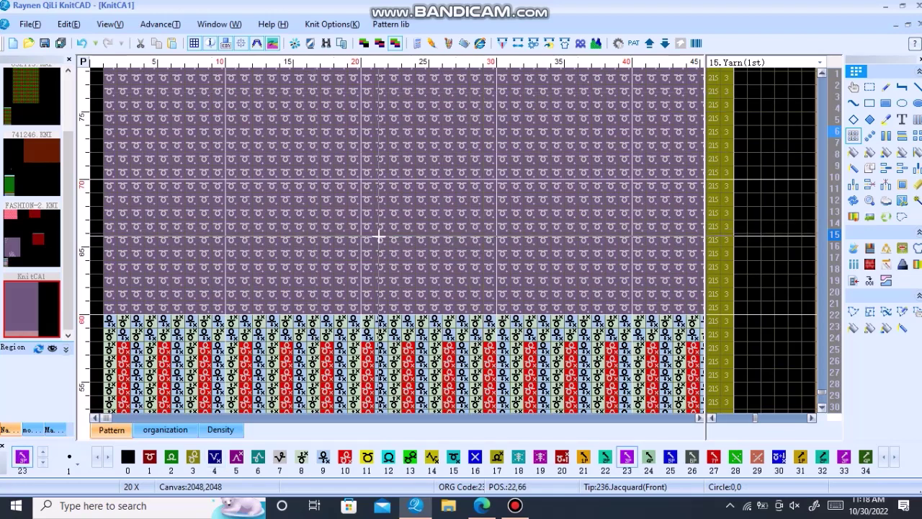
key(3)
key(4)
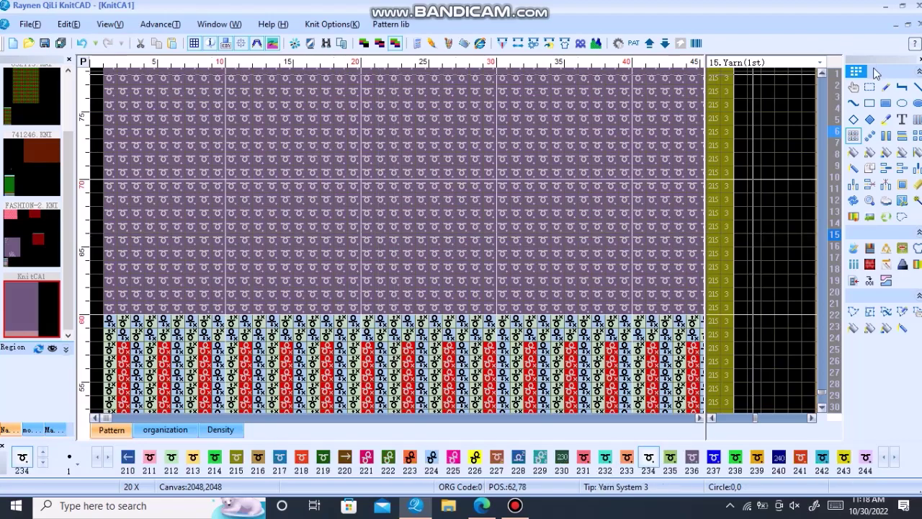
Draw a filled white 234 rectangle around needles 41–52, rows 90–100.
click(886, 106)
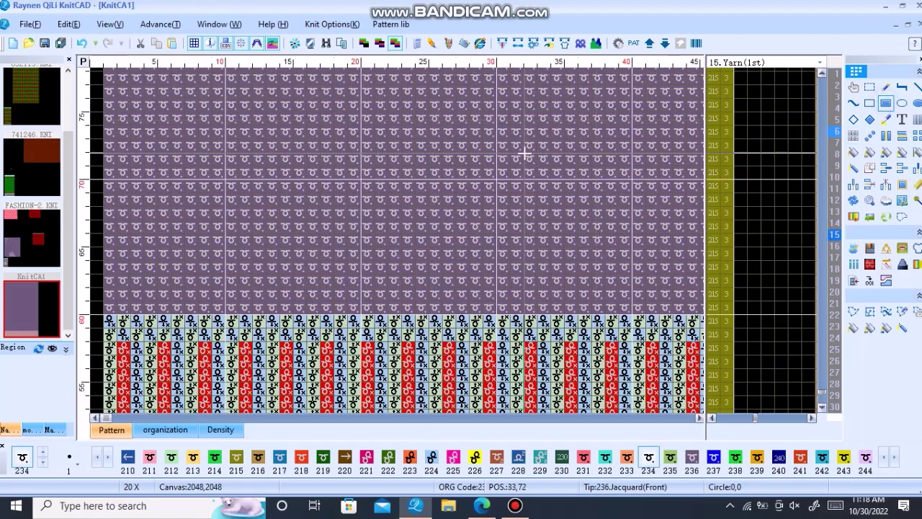
scroll(525, 150, up, 3)
scroll(363, 169, up, 2)
scroll(397, 241, up, 2)
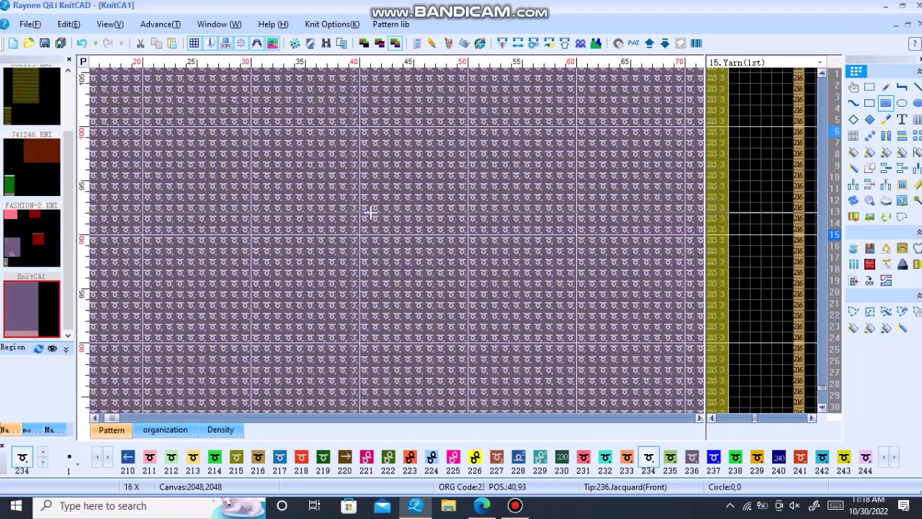
scroll(371, 212, up, 3)
mouse_move(379, 278)
mouse_down()
mouse_move(434, 194)
mouse_move(459, 181)
mouse_up()
scroll(404, 216, down, 2)
scroll(447, 182, down, 2)
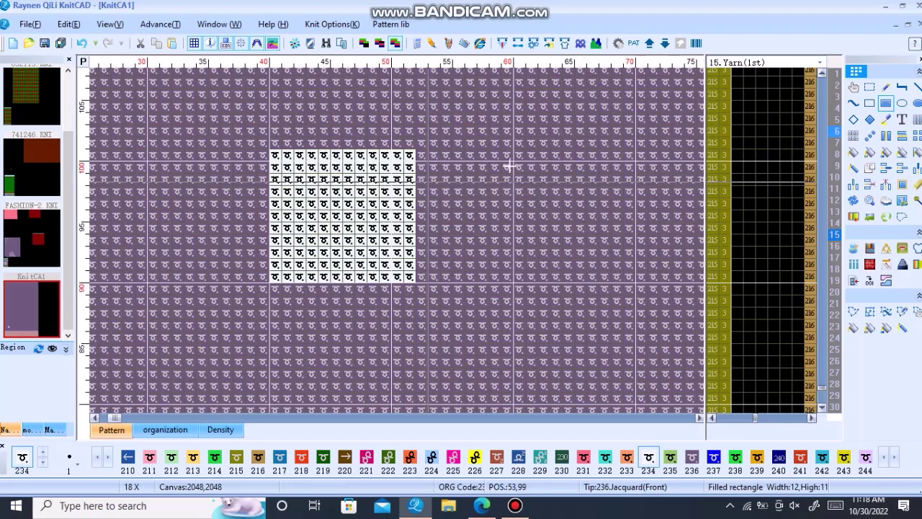
Try another editing tool, check the block, then return to Filled Rectangle.
click(854, 137)
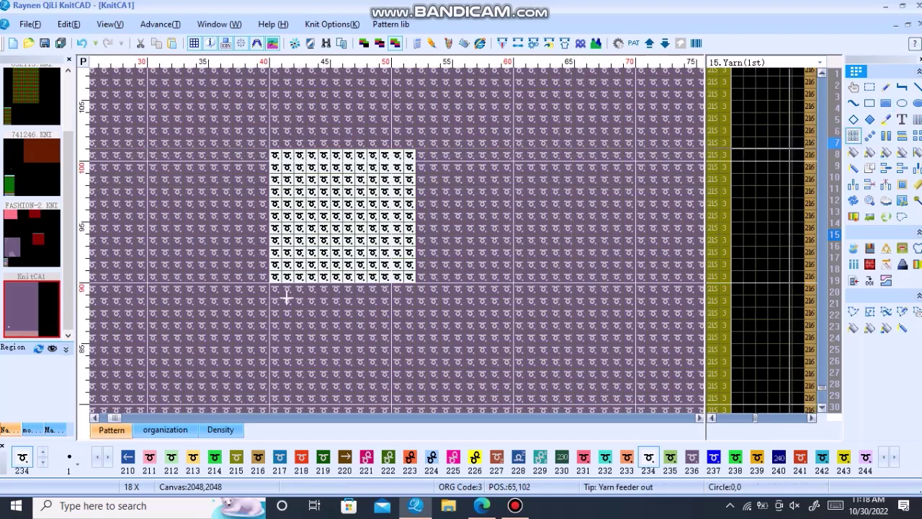
scroll(199, 335, up, 1)
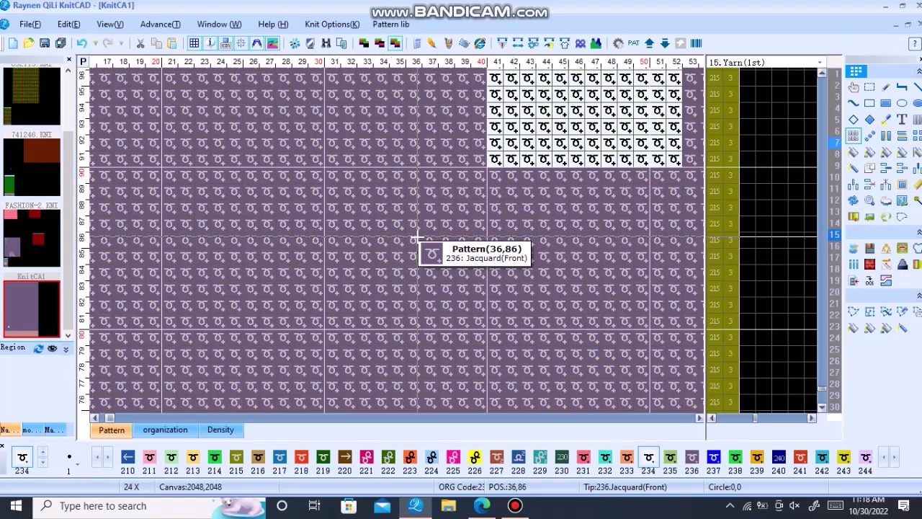
scroll(397, 240, down, 2)
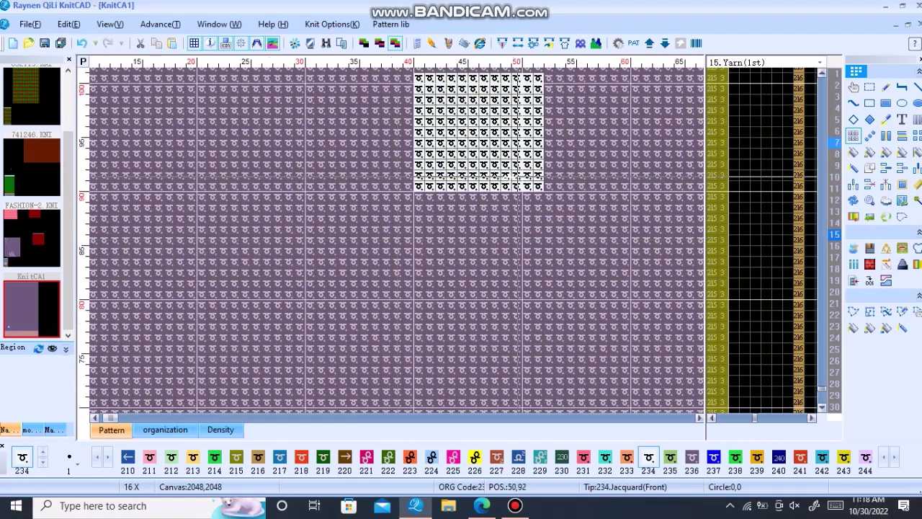
scroll(399, 238, up, 2)
click(888, 105)
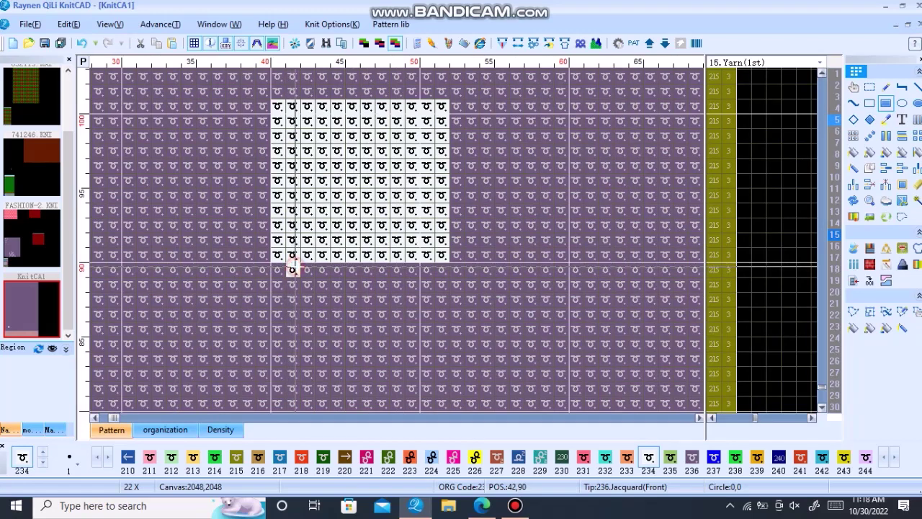
Draw a three-stitch white bar in row 90 and multiple-copy it diagonally down-right to row 82.
drag(293, 270, 322, 270)
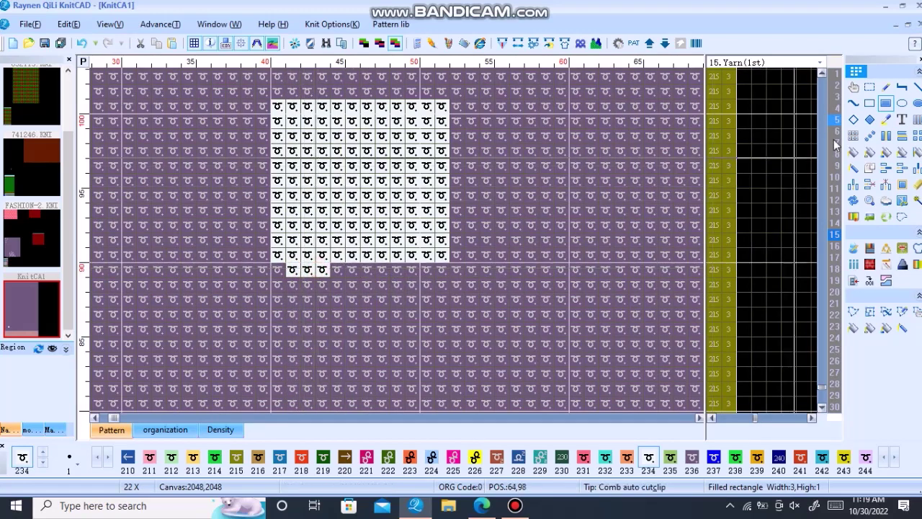
click(870, 135)
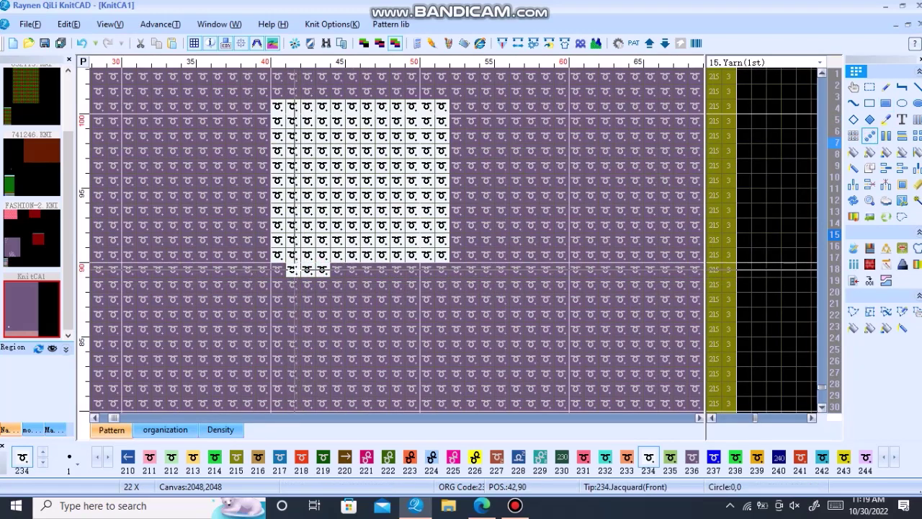
drag(293, 270, 328, 271)
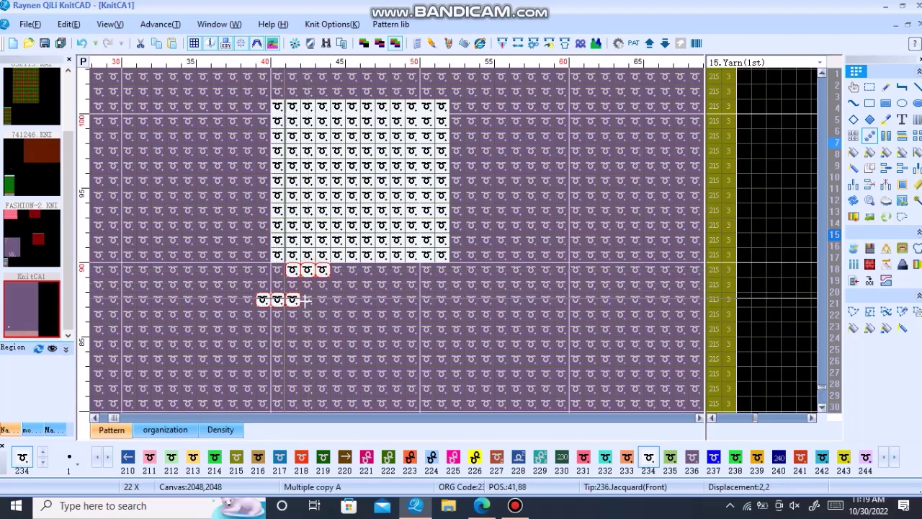
click(346, 284)
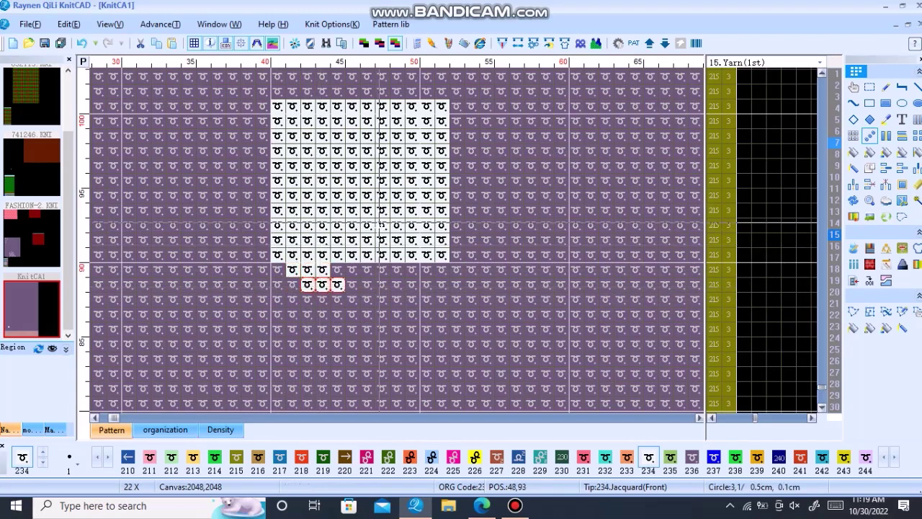
click(376, 232)
click(371, 238)
click(375, 240)
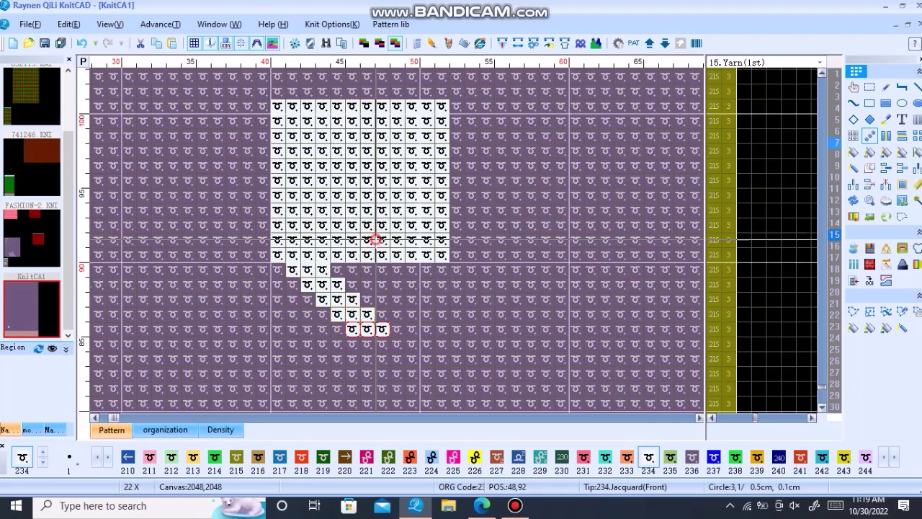
click(376, 240)
click(377, 241)
click(380, 242)
click(382, 243)
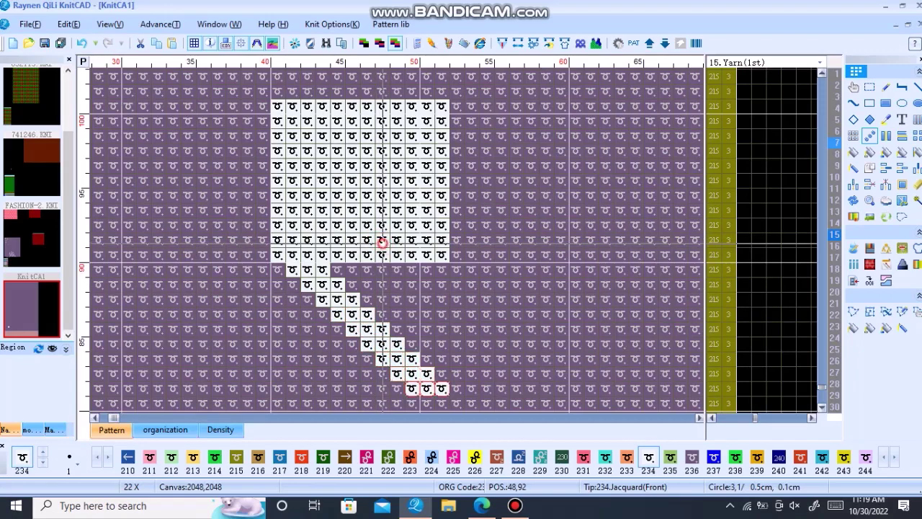
Outline the diagonal tail area spanning rows 82–90.
ctrl+scroll(382, 243, up, 1)
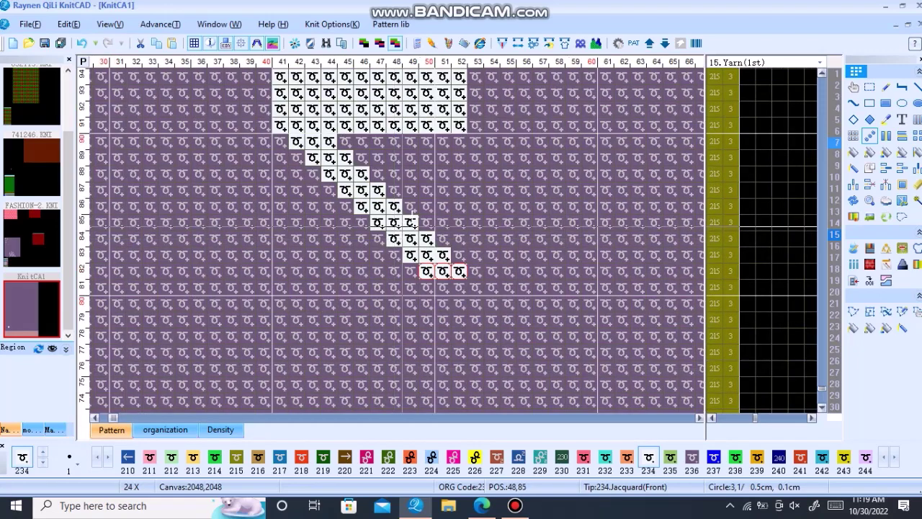
click(853, 135)
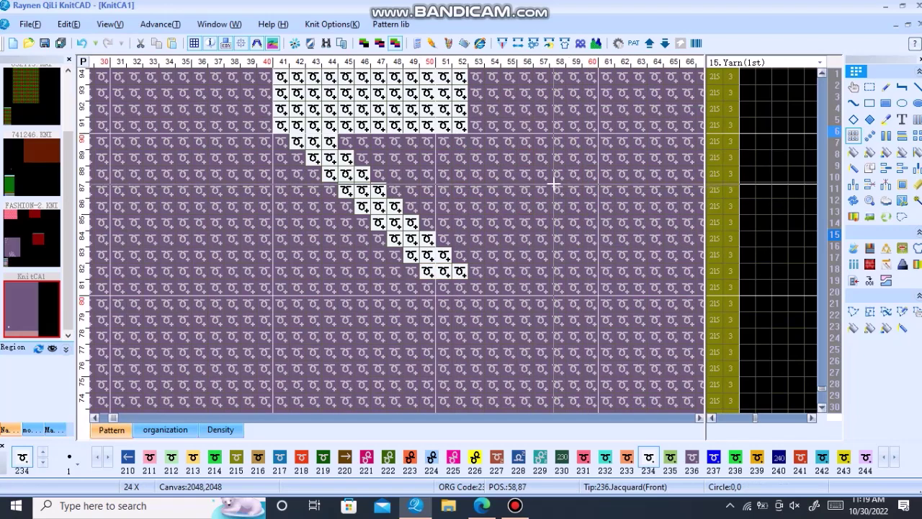
ctrl+scroll(552, 181, down, 1)
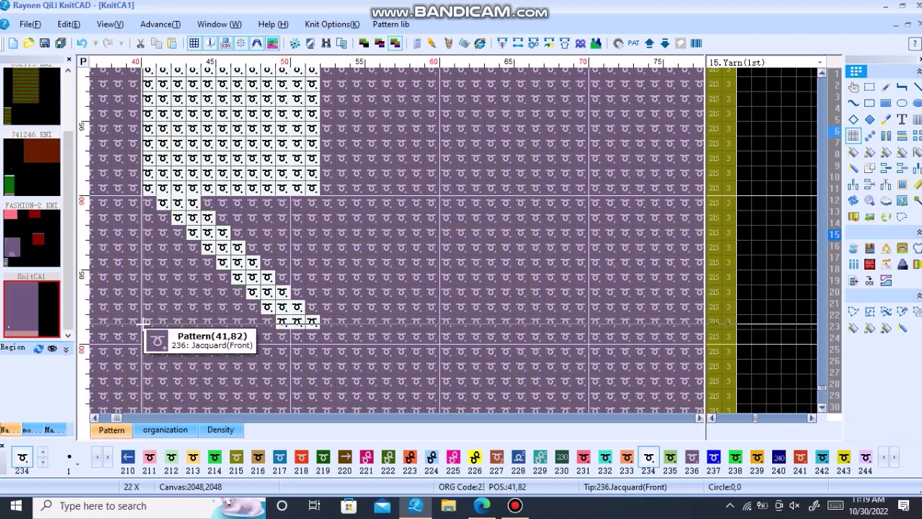
drag(143, 322, 311, 201)
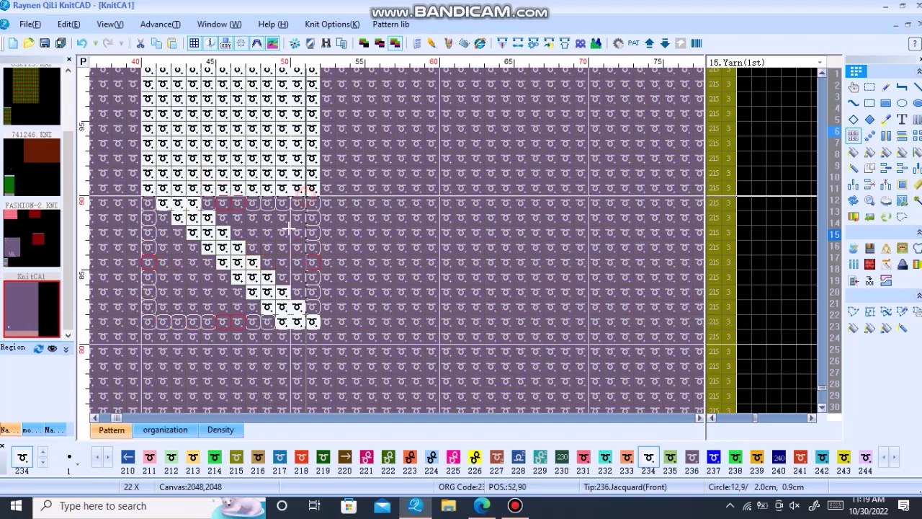
Re-outline the diagonal tail and drag a floating copy to the upper right.
ctrl+scroll(360, 227, down, 2)
ctrl+scroll(423, 228, down, 1)
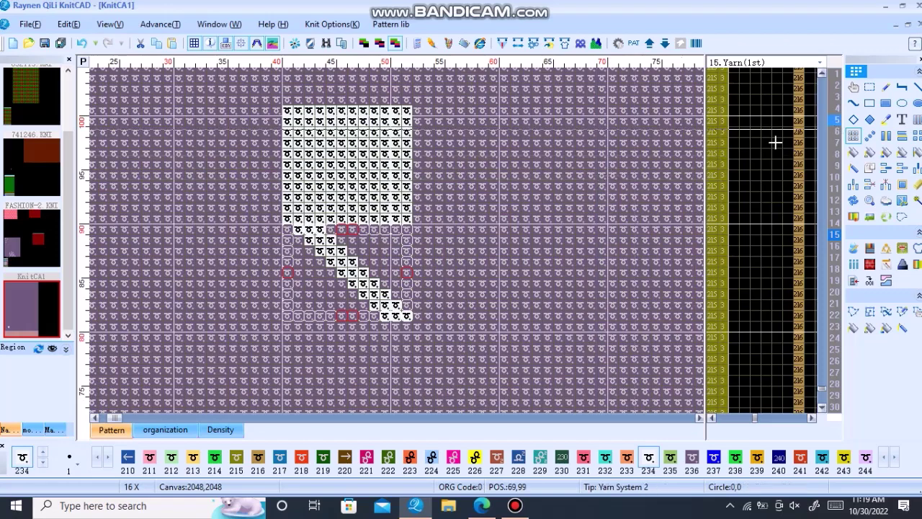
drag(535, 141, 600, 185)
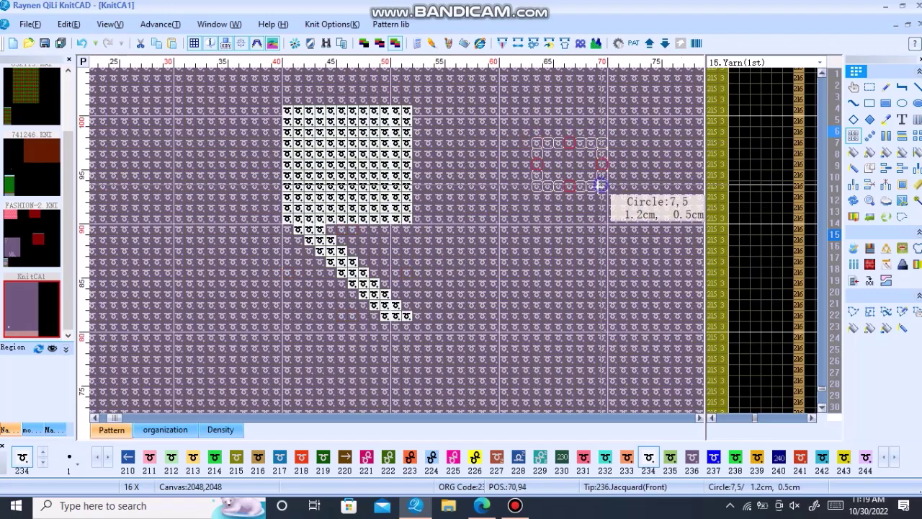
drag(287, 218, 412, 295)
click(870, 88)
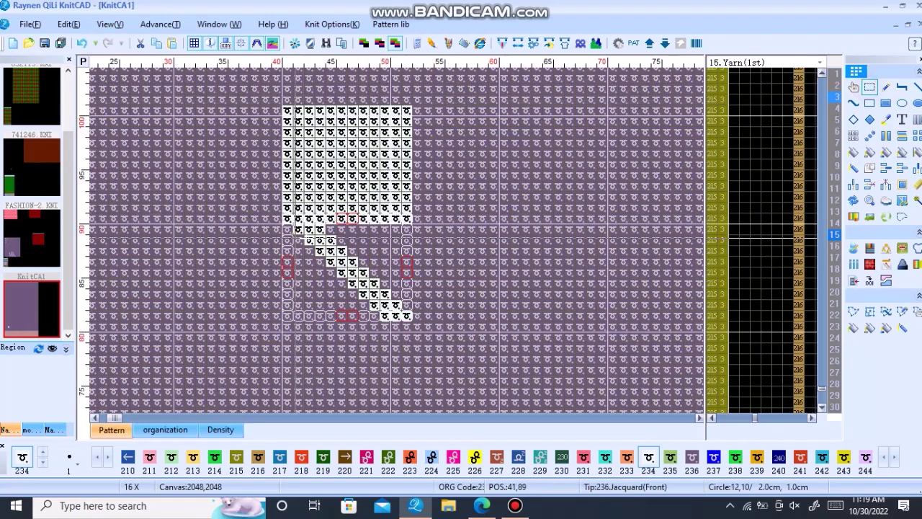
mouse_move(305, 238)
mouse_down()
mouse_move(490, 110)
mouse_move(448, 134)
mouse_up()
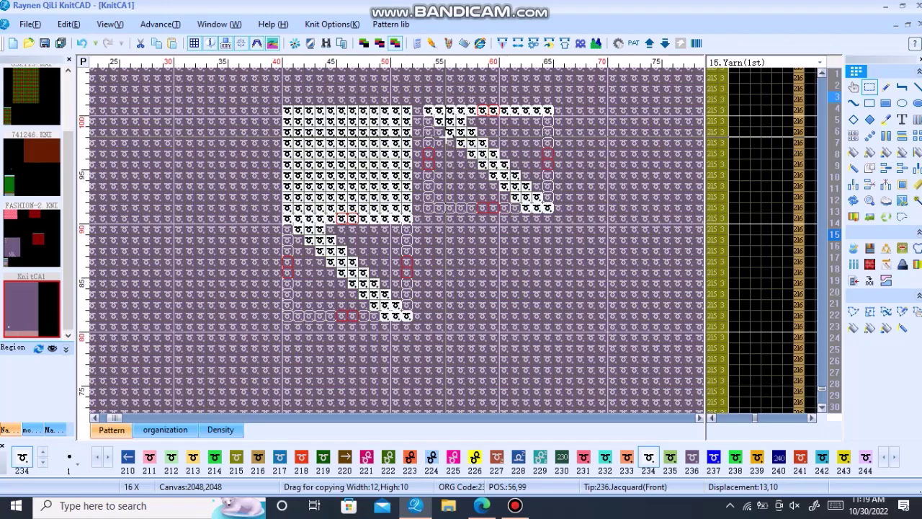
Nudge the floating copy around, then abandon it and mirror the tail horizontally.
key(Left)
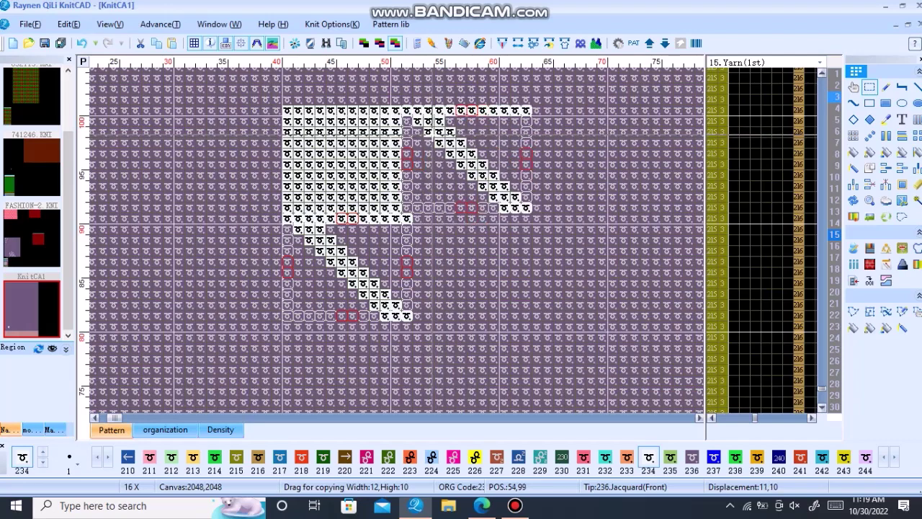
key(Left)
key(Down)
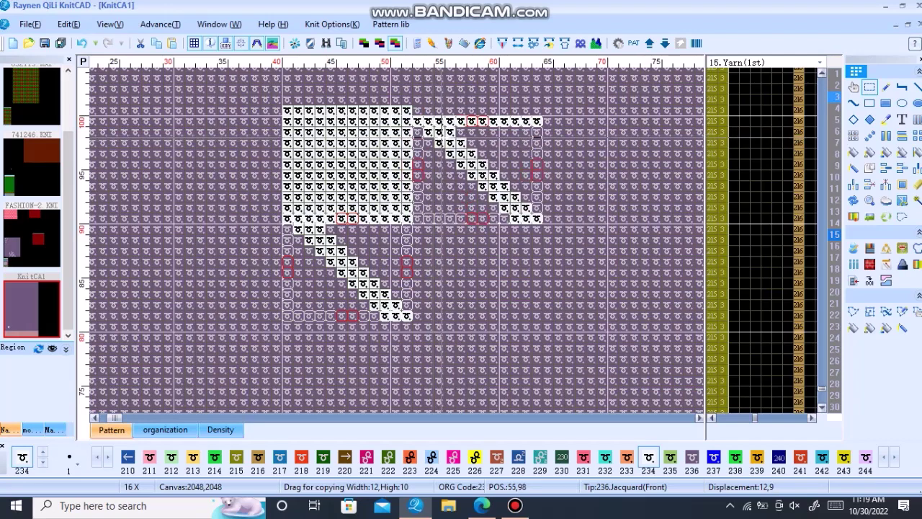
key(Right)
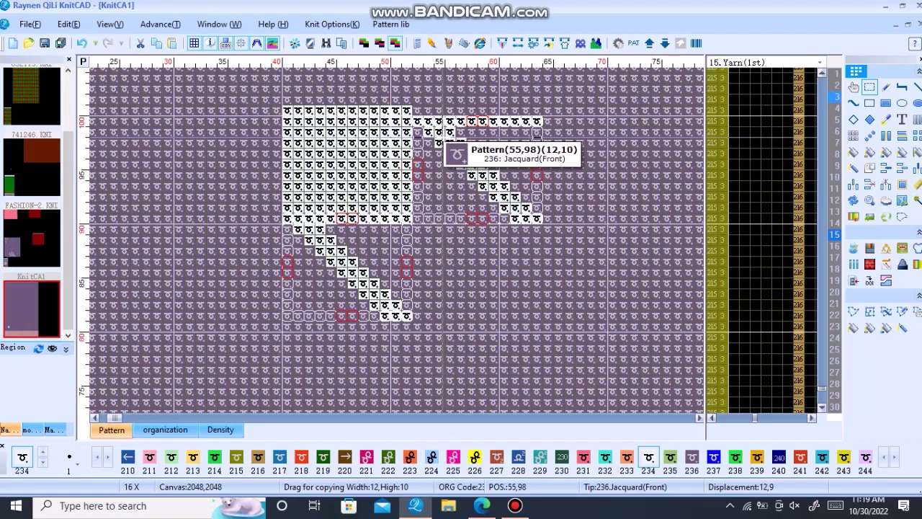
key(Right)
key(Right)
key(Right)
key(Up)
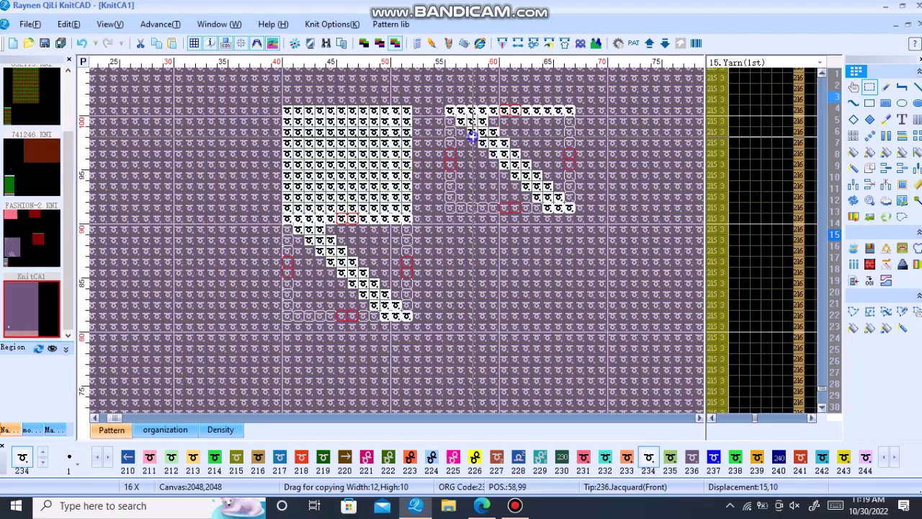
click(886, 136)
Mirror the tail back to its down-right slant, then try a mirrored copy and undo it.
click(885, 137)
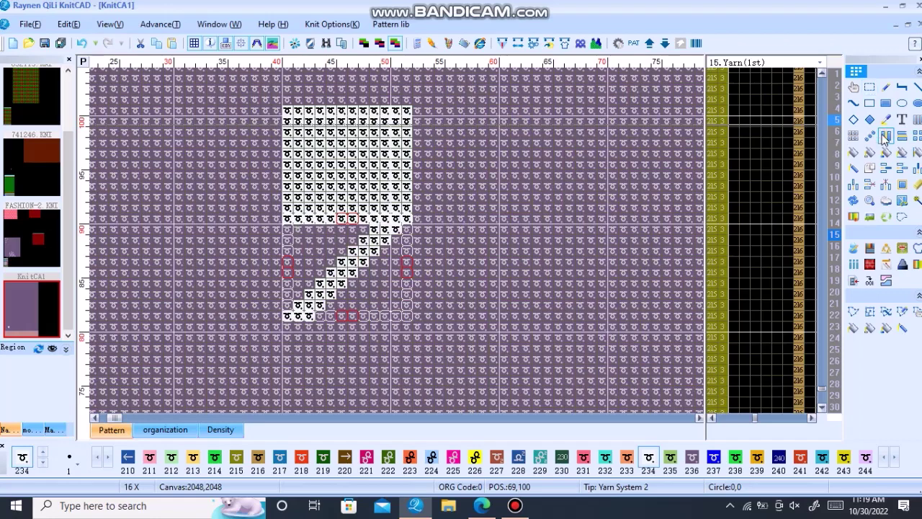
click(886, 136)
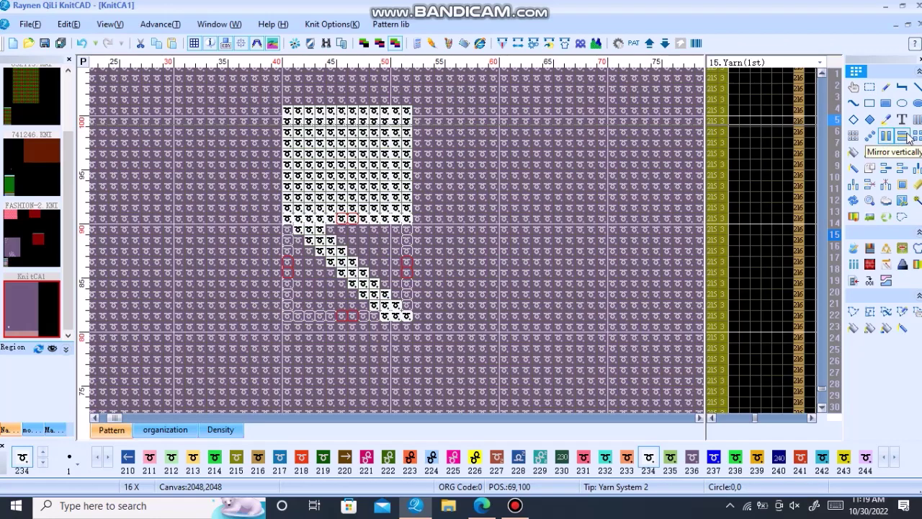
click(905, 137)
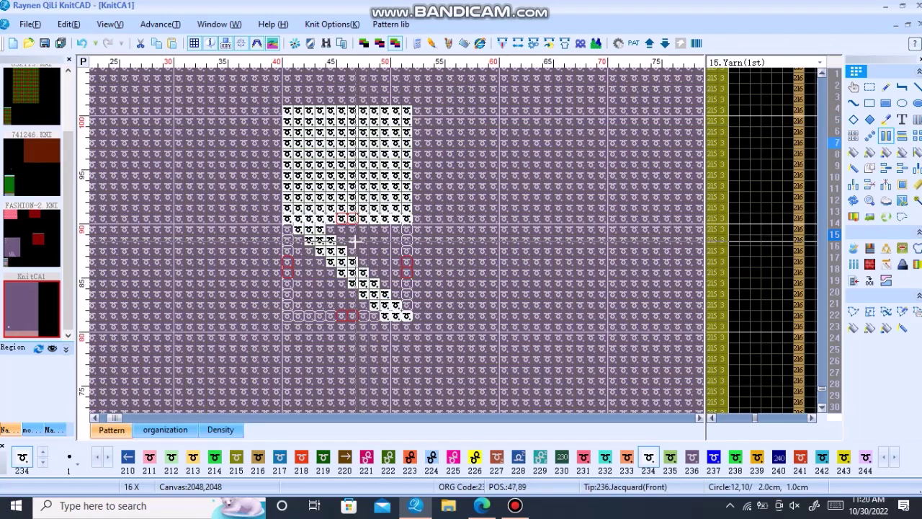
drag(355, 240, 549, 123)
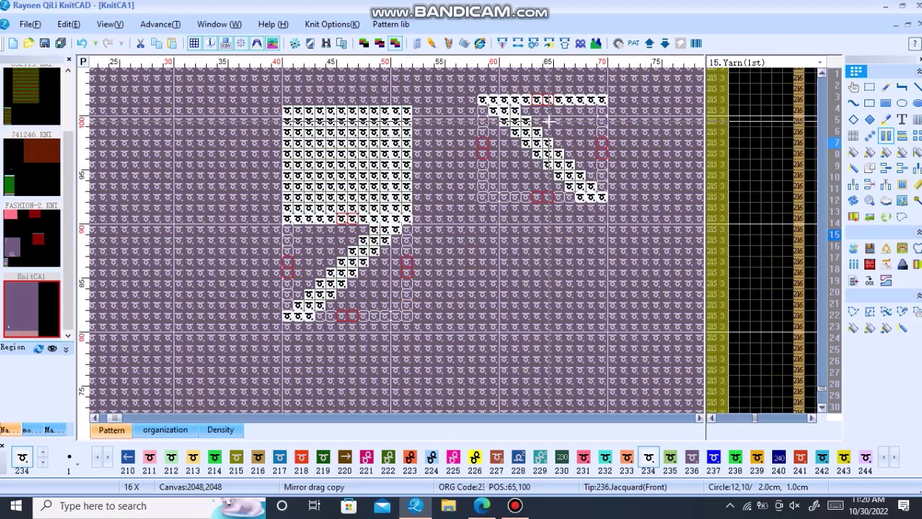
key(ctrl+z)
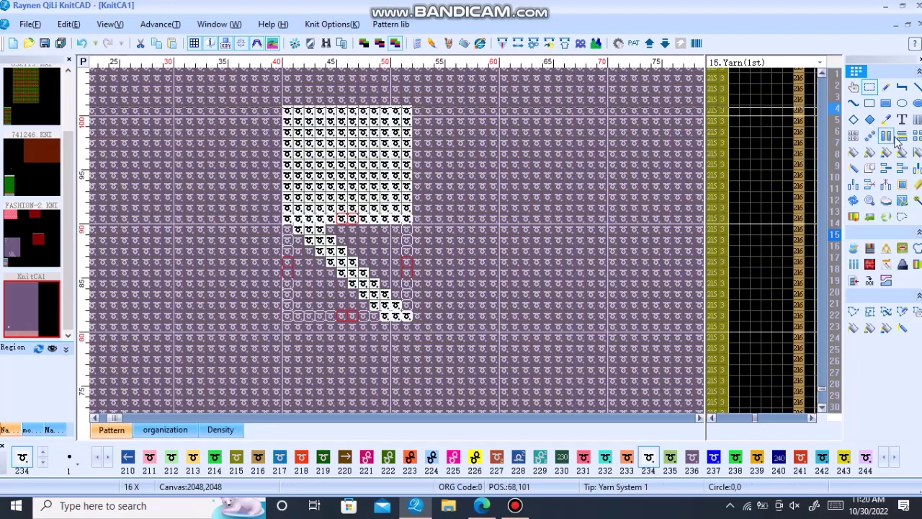
Outline the tail, drag a floating copy up-right, then cancel it with Esc.
click(853, 136)
drag(540, 136, 583, 161)
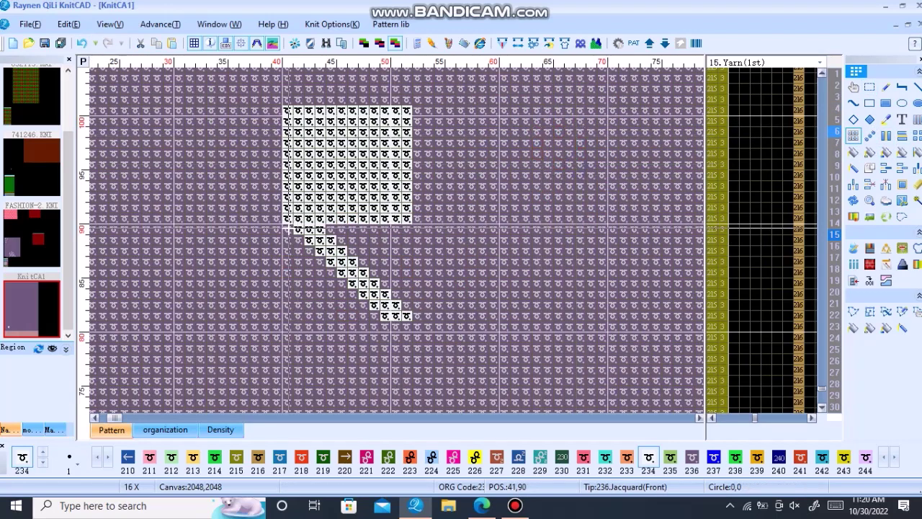
drag(289, 228, 409, 316)
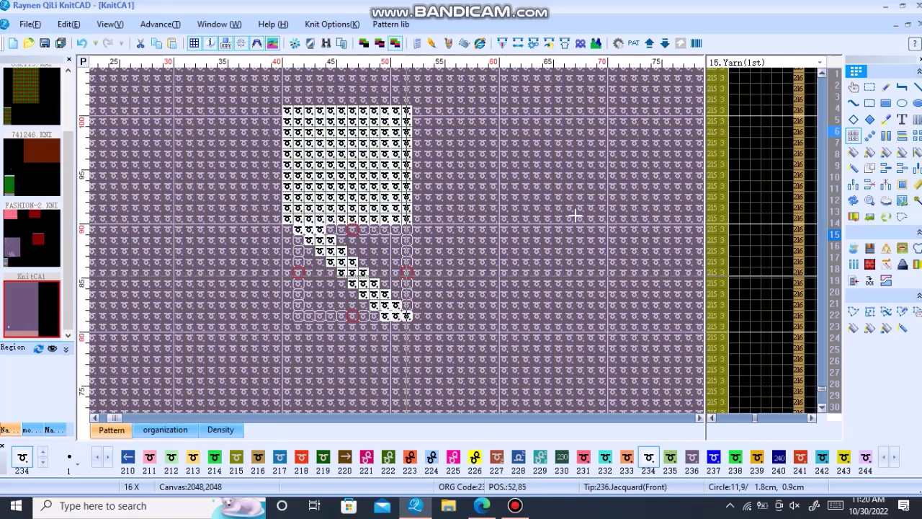
click(870, 88)
drag(292, 226, 413, 321)
drag(350, 243, 469, 135)
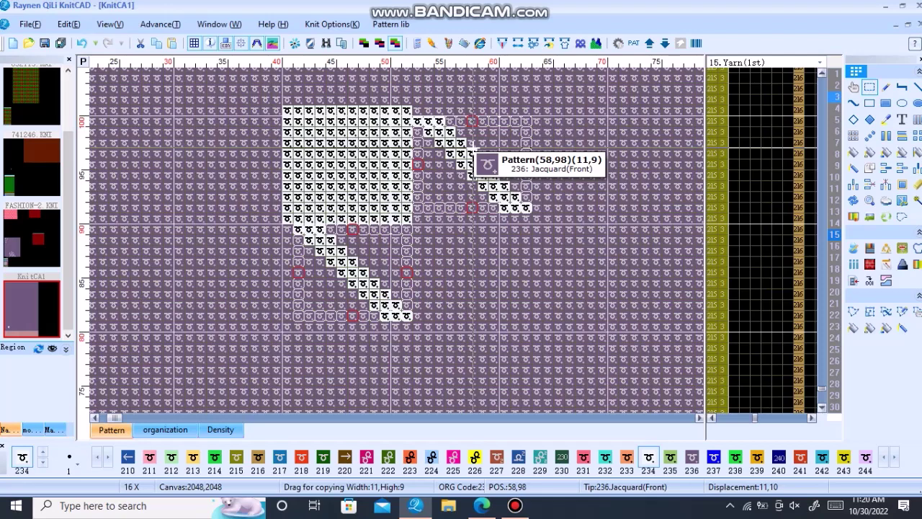
key(Down)
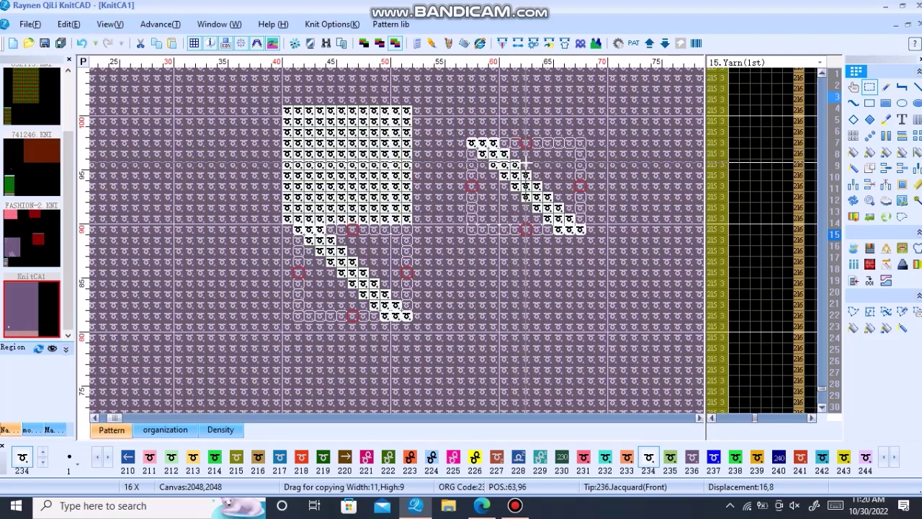
key(Escape)
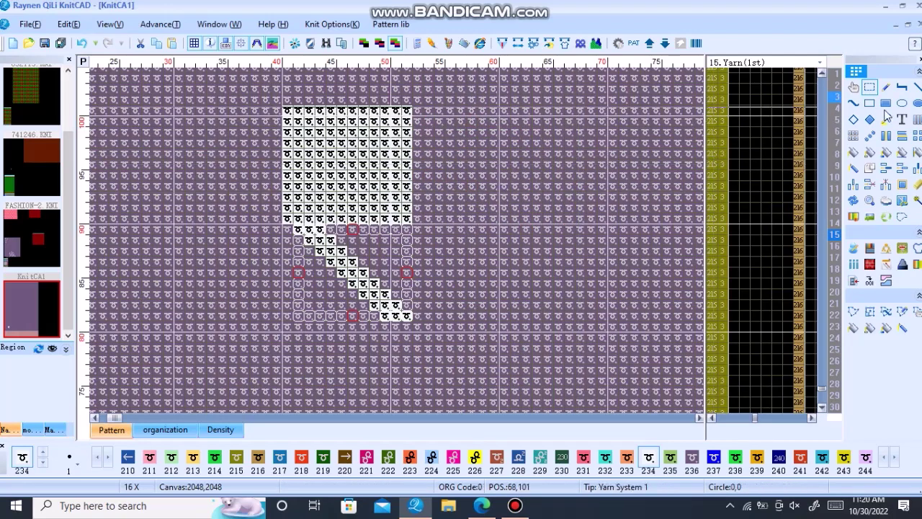
drag(593, 149, 603, 161)
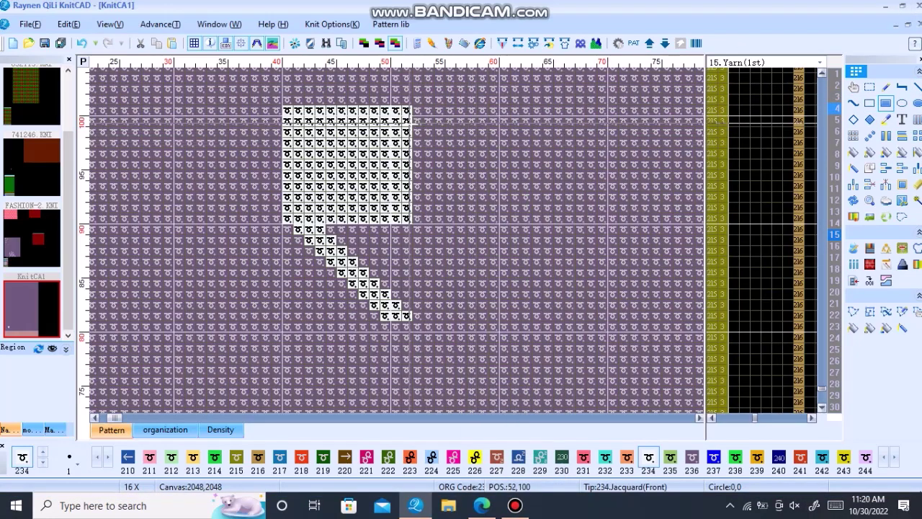
Stamp a 1×3 white strip diagonally down-right from the block's top-right corner to needles 61–63.
click(415, 121)
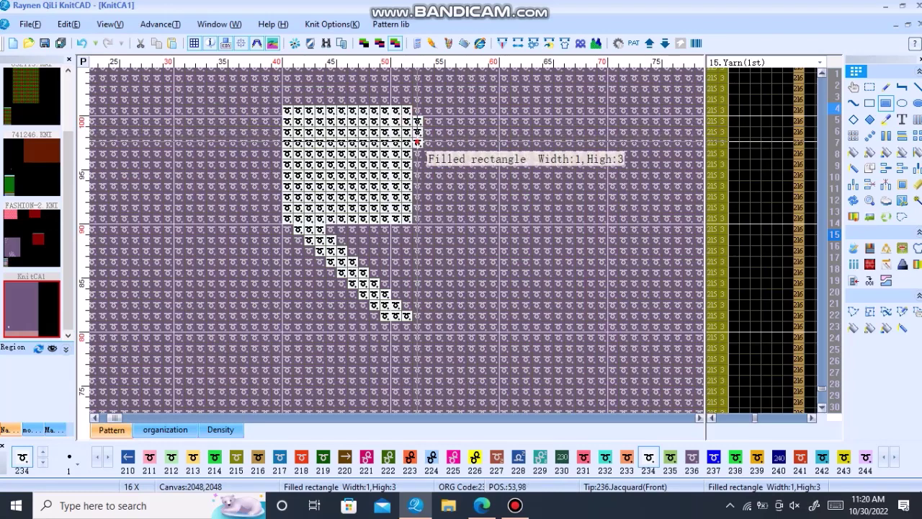
click(417, 143)
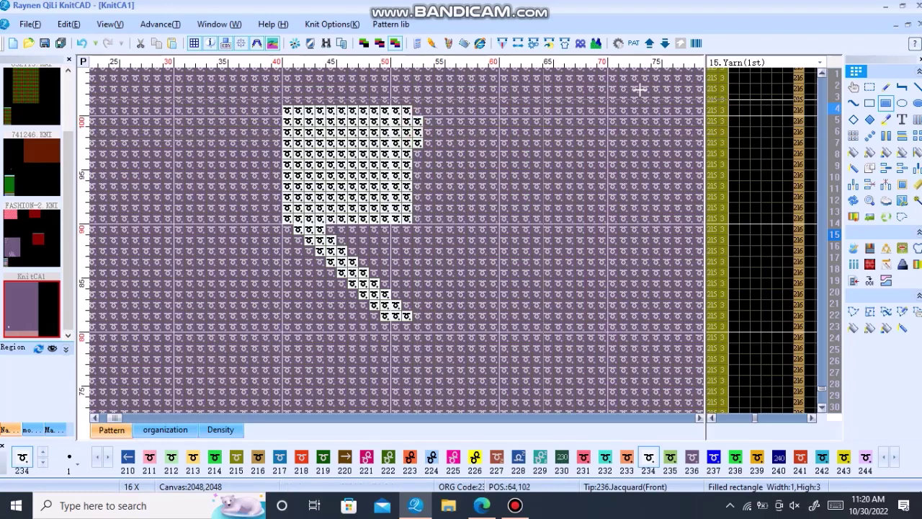
click(870, 137)
mouse_move(417, 121)
mouse_down()
mouse_move(417, 143)
mouse_move(432, 143)
mouse_up()
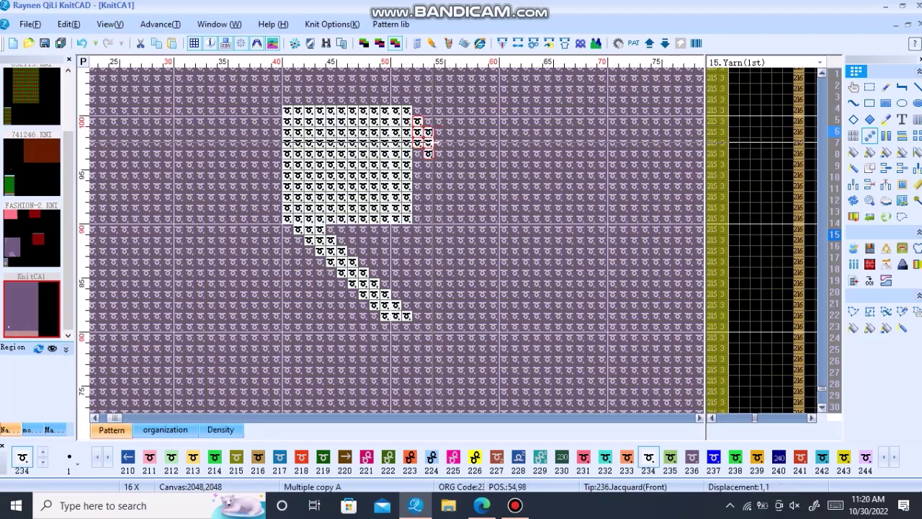
click(433, 143)
key(Return)
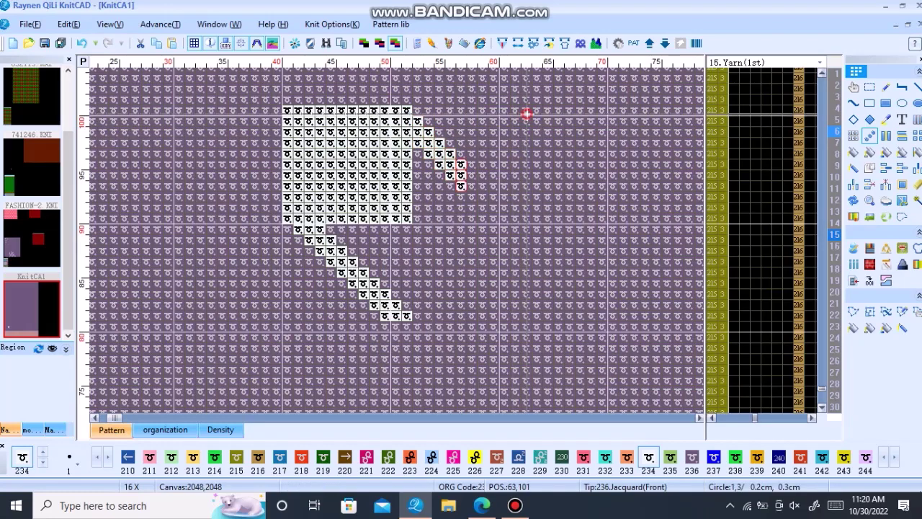
key(Return)
key(Return)
key(Return)
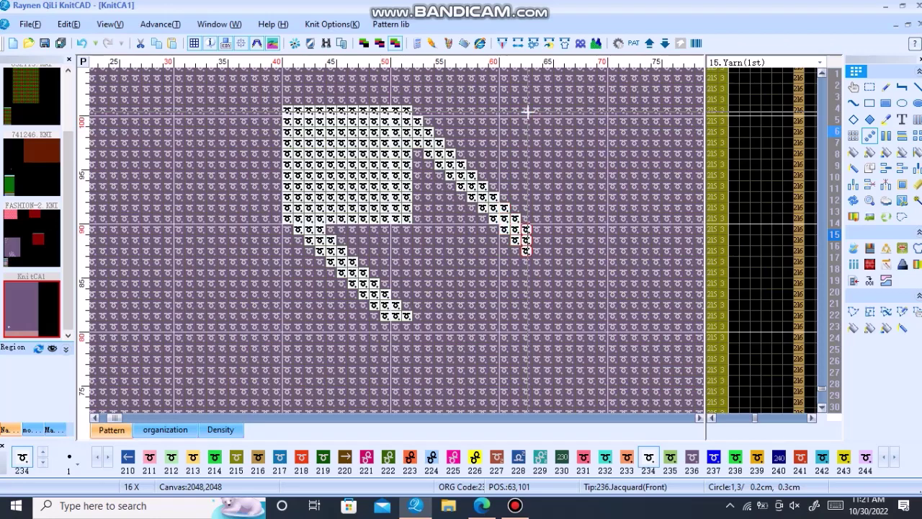
Mark the lower end of the right diagonal staircase and clear those stitches.
click(852, 137)
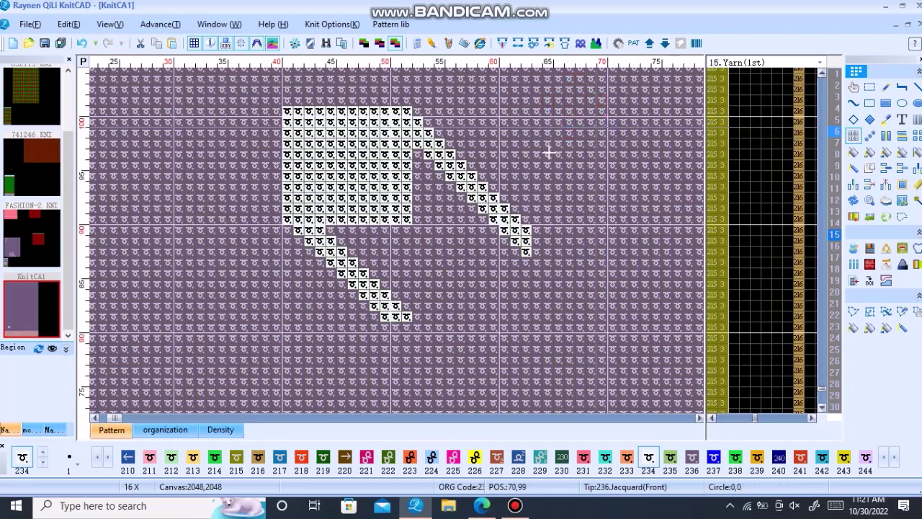
drag(296, 229, 407, 316)
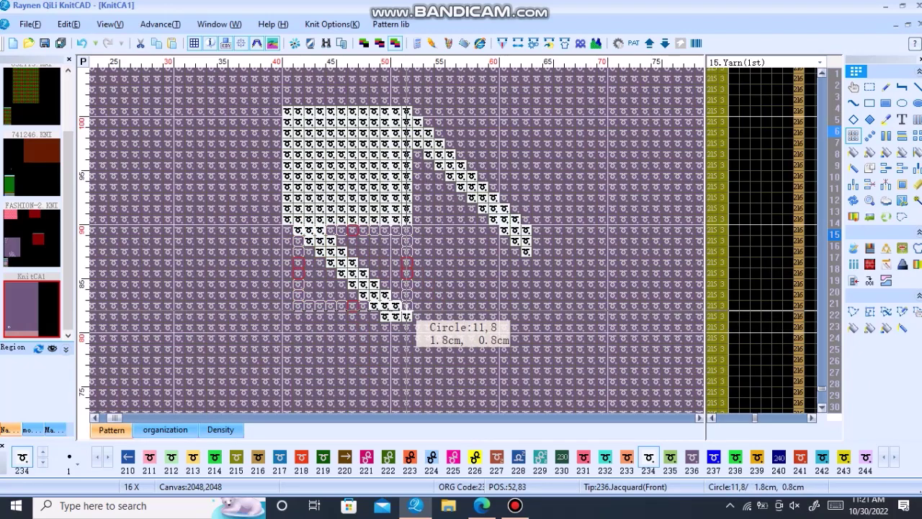
drag(414, 110, 516, 240)
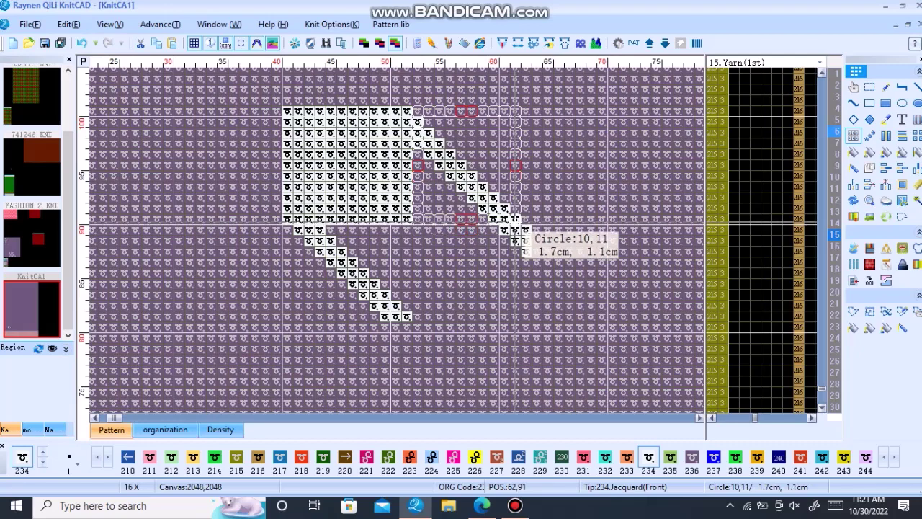
drag(517, 240, 518, 241)
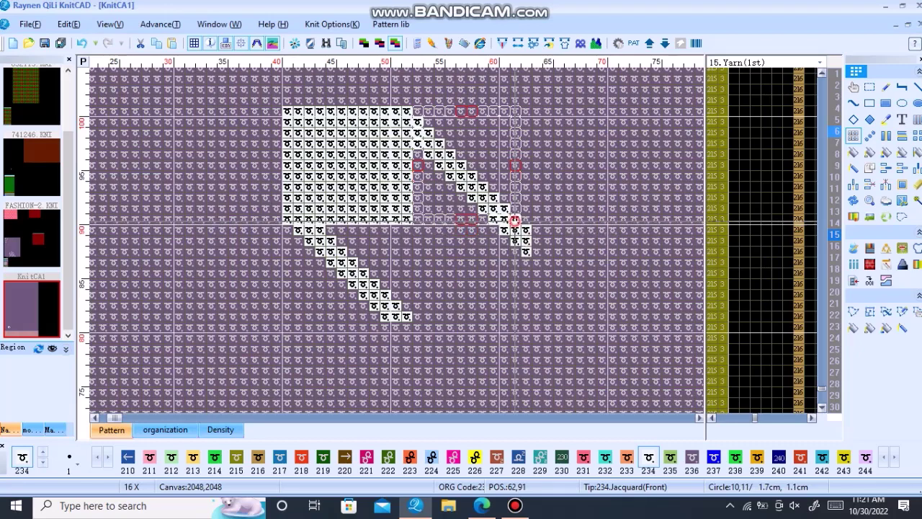
drag(468, 272, 606, 306)
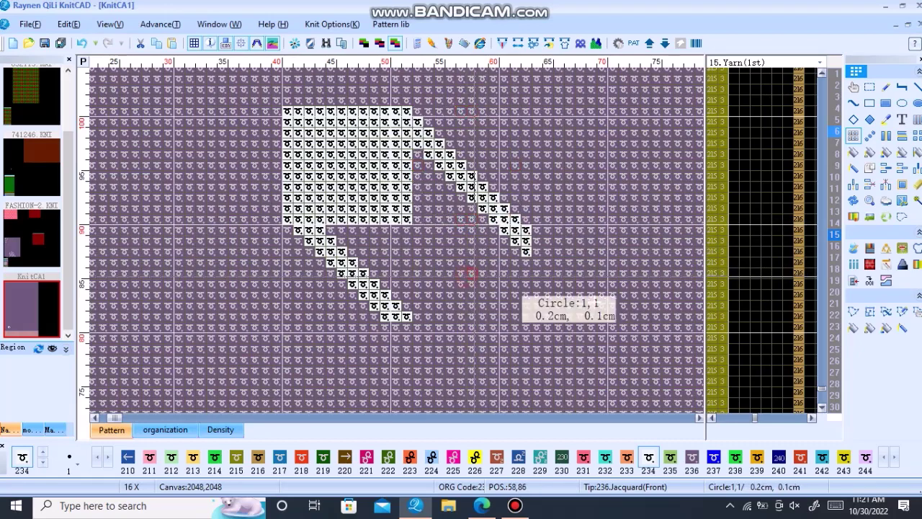
key(ctrl+z)
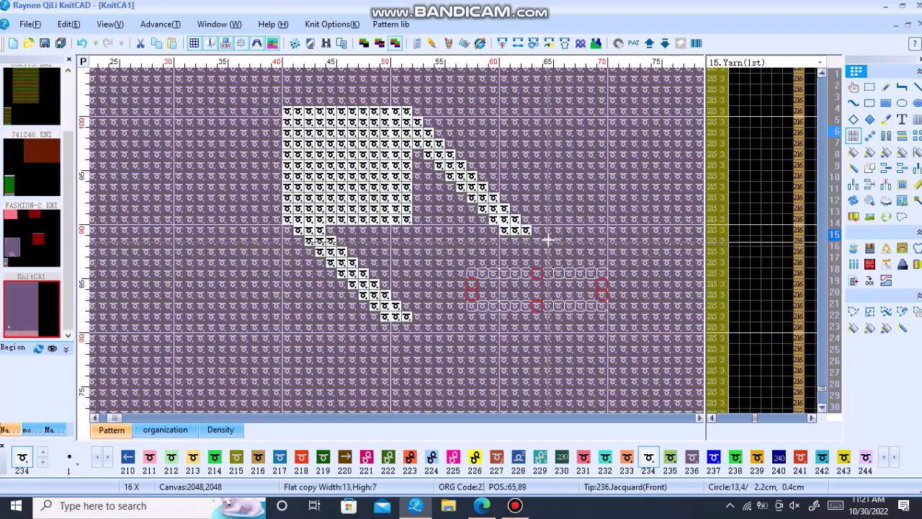
drag(583, 127, 613, 175)
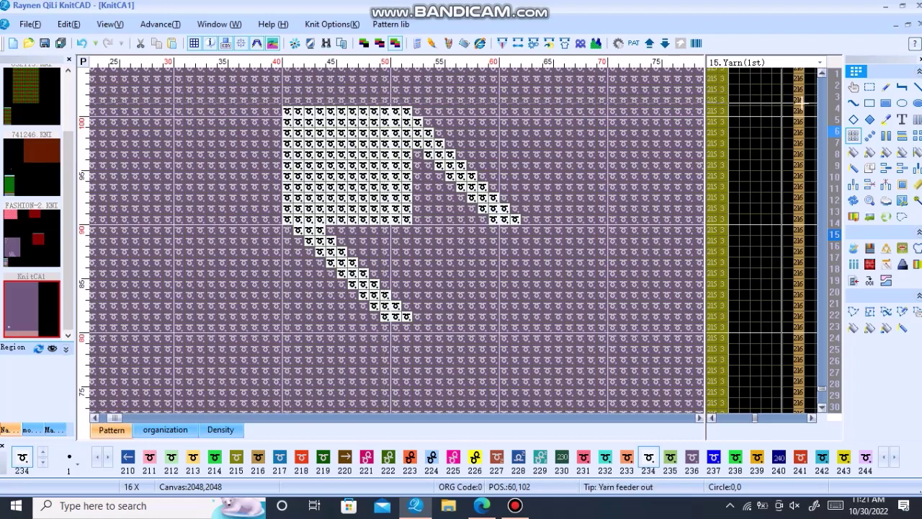
Draw tapering white rows of six, four and three stitches above the block's left corner.
click(886, 105)
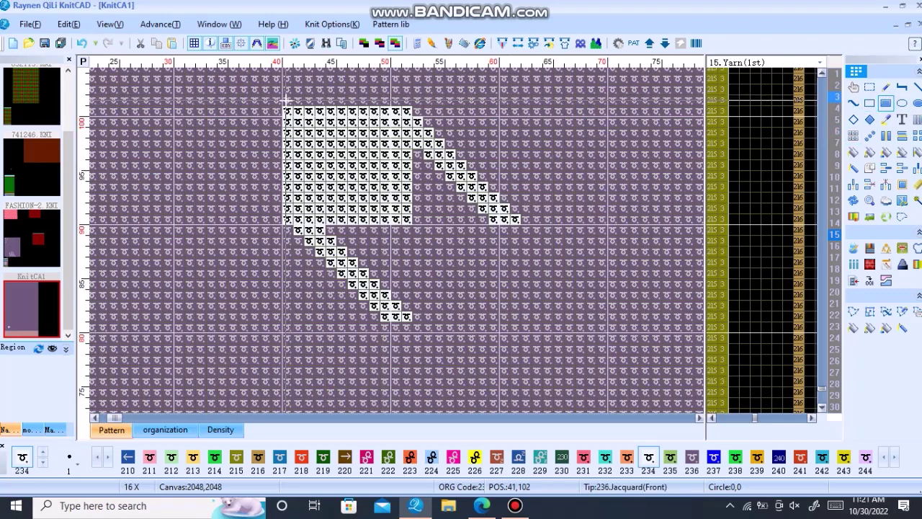
drag(291, 99, 321, 105)
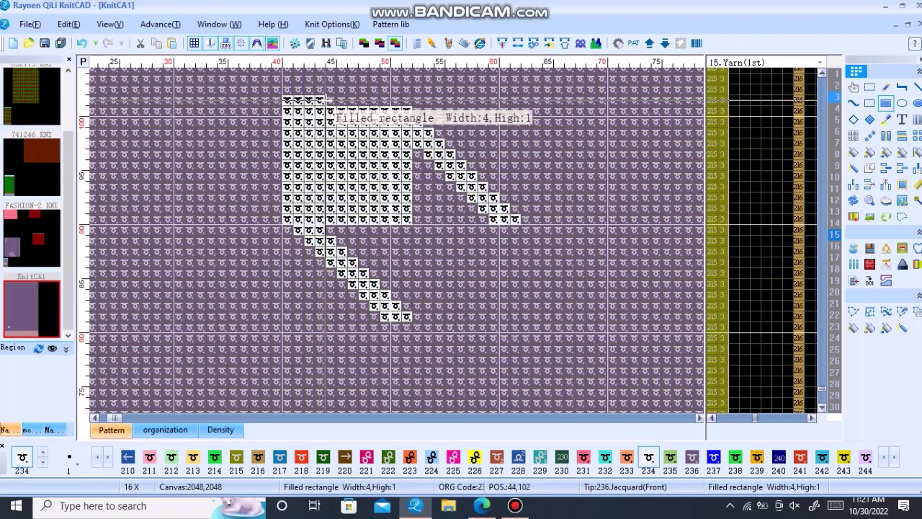
drag(321, 105, 342, 105)
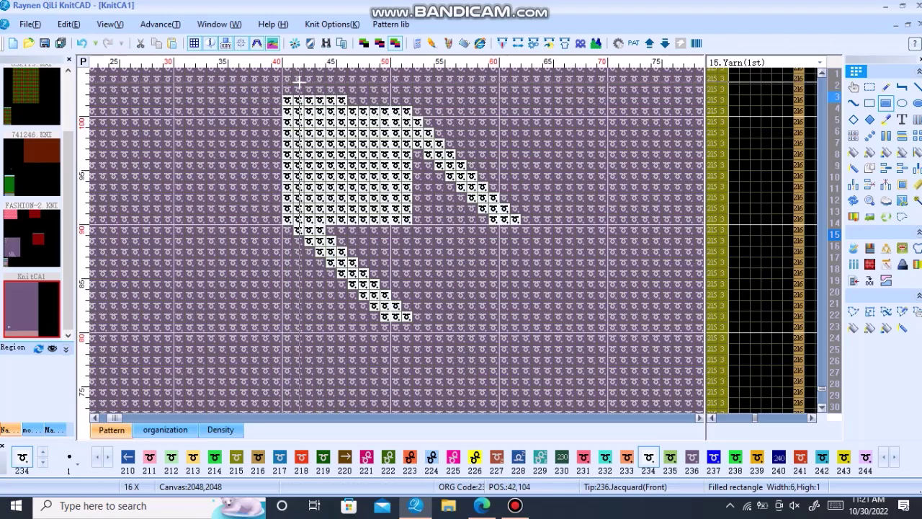
mouse_move(285, 88)
mouse_down()
mouse_move(331, 88)
mouse_move(326, 144)
mouse_up()
scroll(317, 144, up, 2)
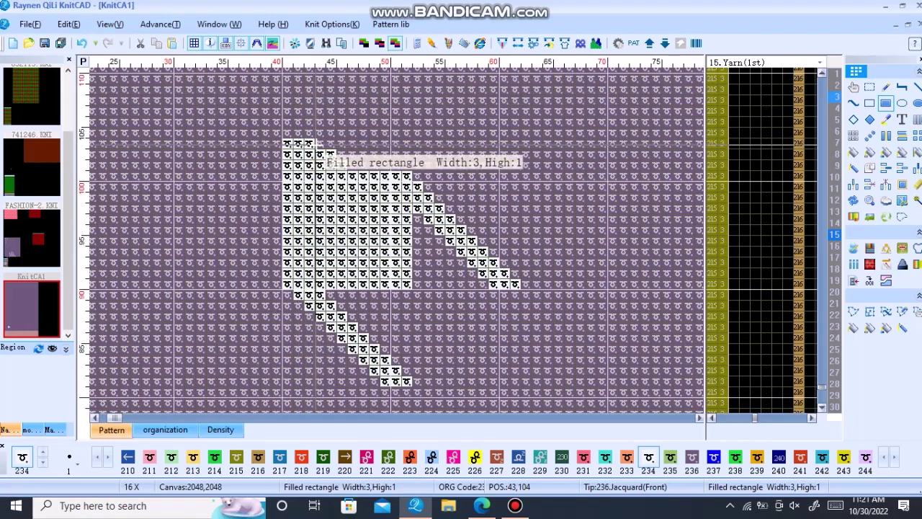
mouse_move(287, 134)
mouse_down()
mouse_move(309, 133)
mouse_move(298, 122)
mouse_up()
click(287, 112)
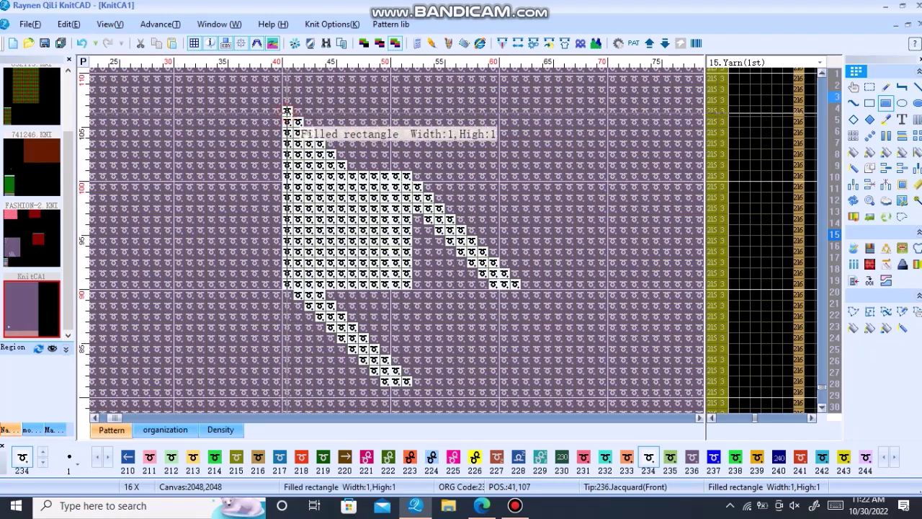
Add white columns shrinking from five to three stitches high left of the block, forming a wing.
click(276, 176)
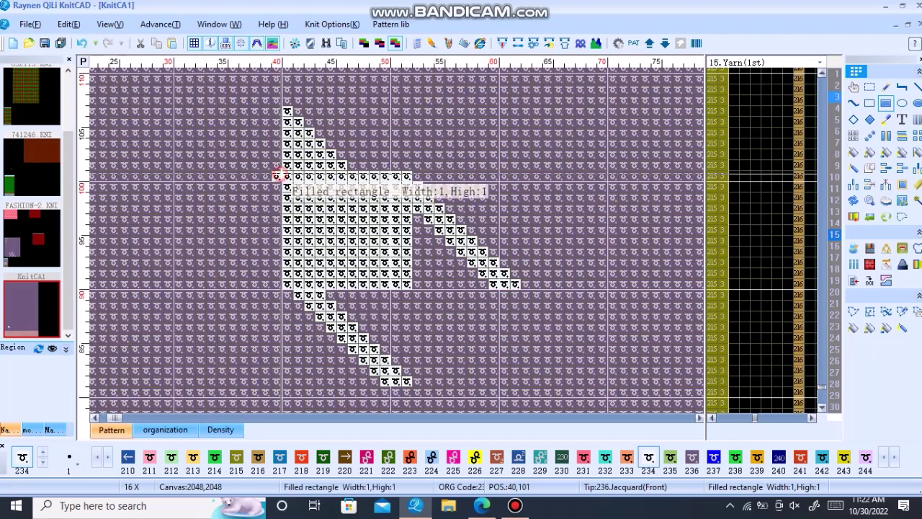
drag(276, 176, 276, 231)
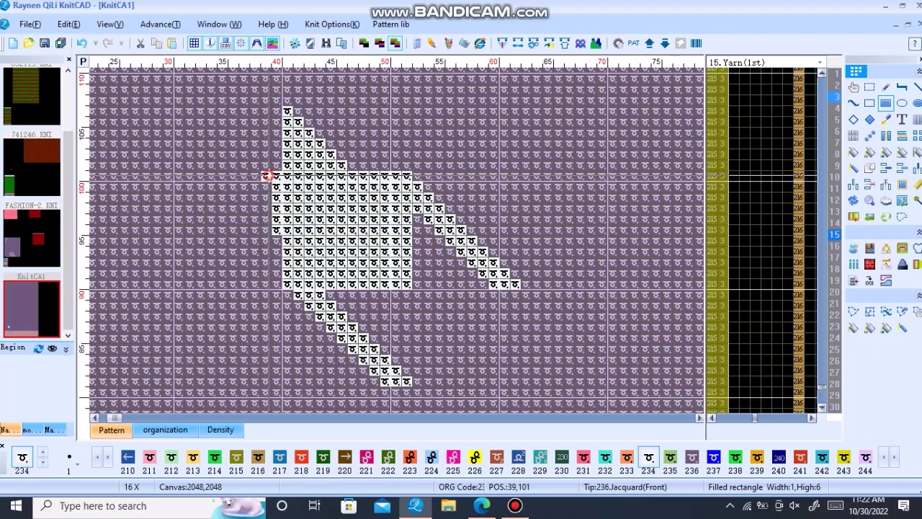
drag(266, 176, 265, 208)
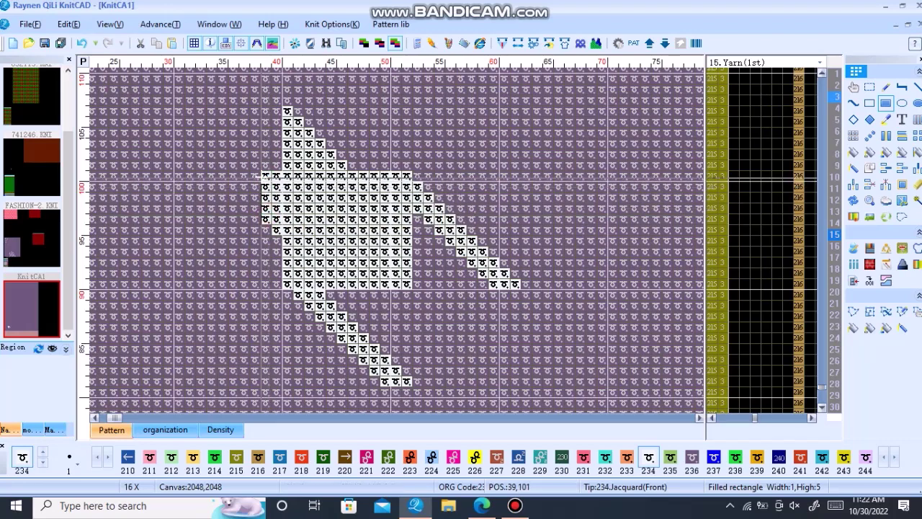
drag(254, 176, 254, 209)
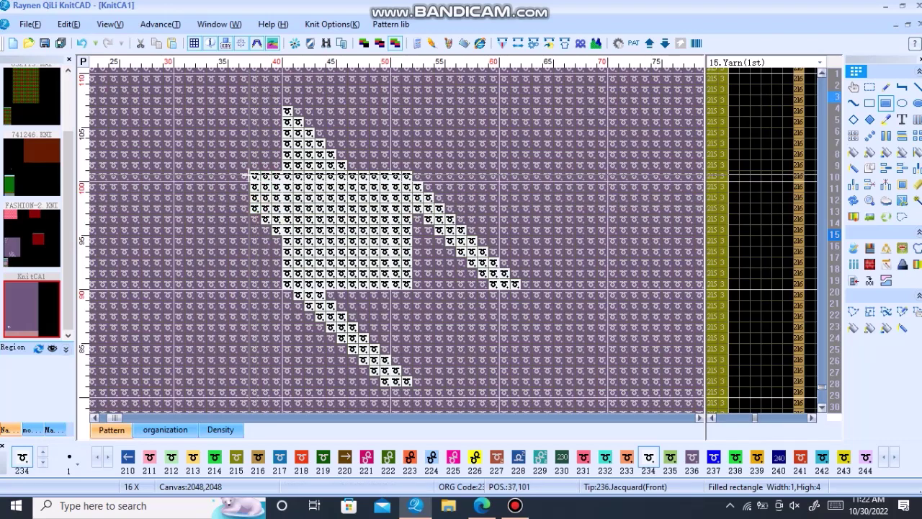
mouse_move(250, 176)
mouse_down()
mouse_move(244, 198)
mouse_move(232, 187)
mouse_up()
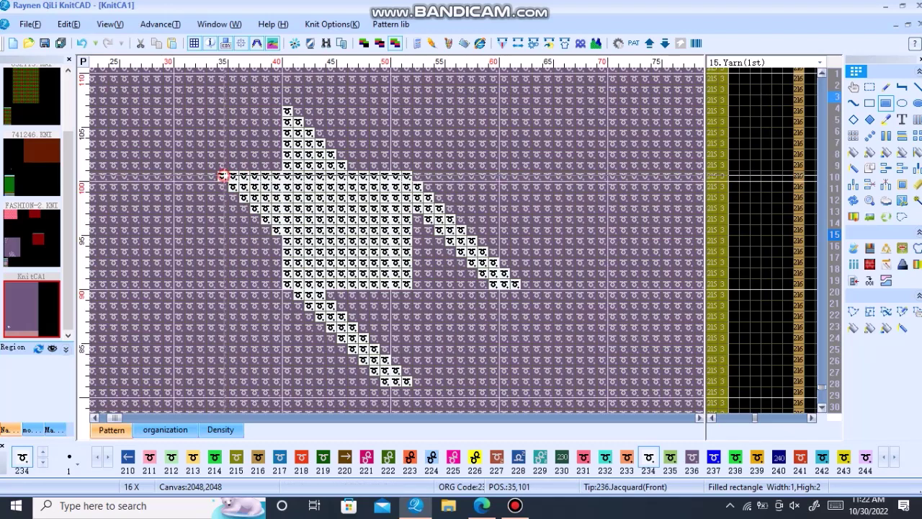
scroll(341, 240, down, 3)
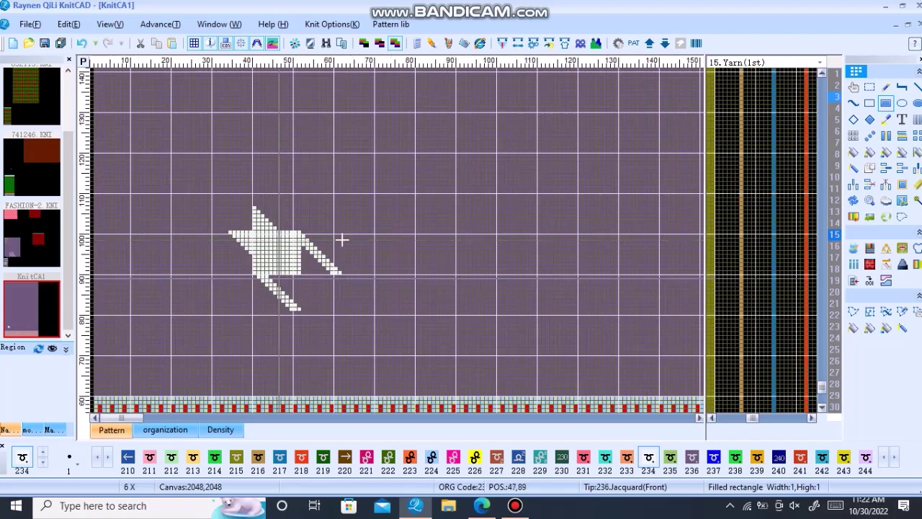
scroll(342, 239, up, 1)
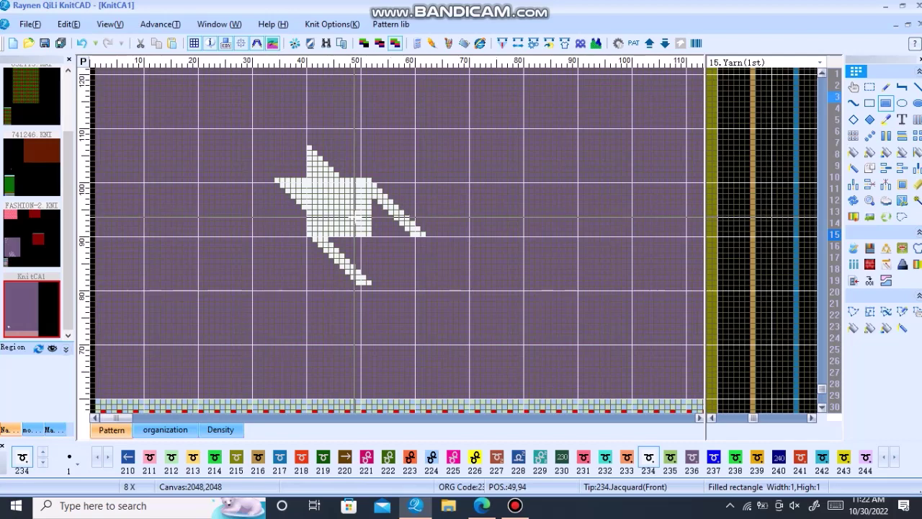
At 16X zoom, box-select the white star motif's lower body and legs.
scroll(356, 216, up, 1)
scroll(399, 239, up, 1)
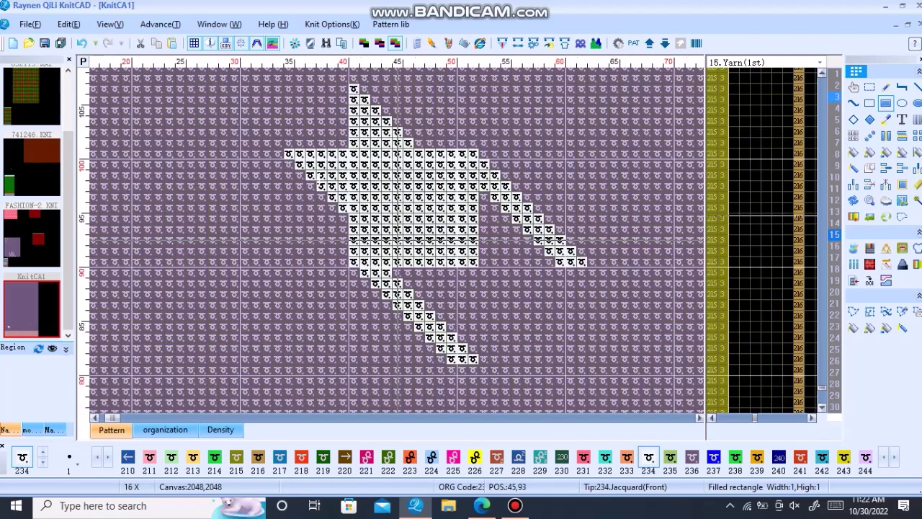
click(853, 135)
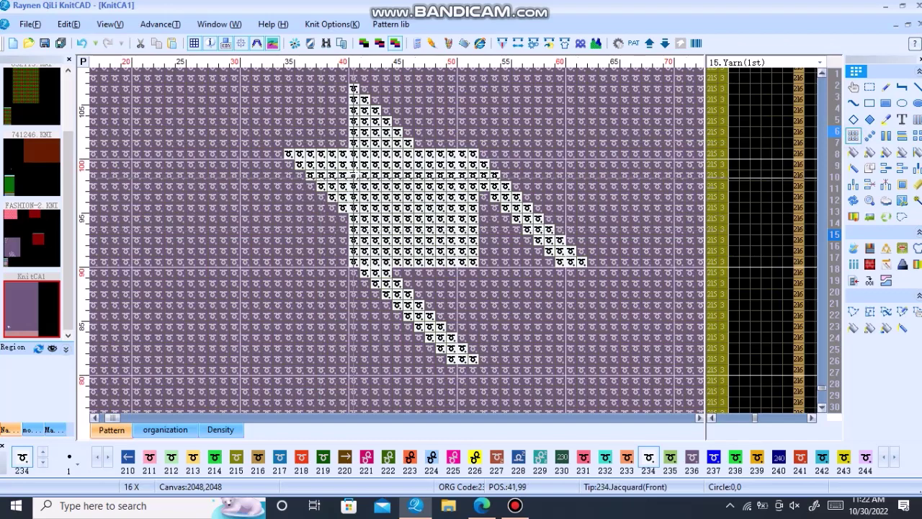
mouse_move(353, 152)
mouse_down()
mouse_move(537, 297)
mouse_move(423, 261)
mouse_move(438, 293)
mouse_up()
scroll(537, 297, down, 1)
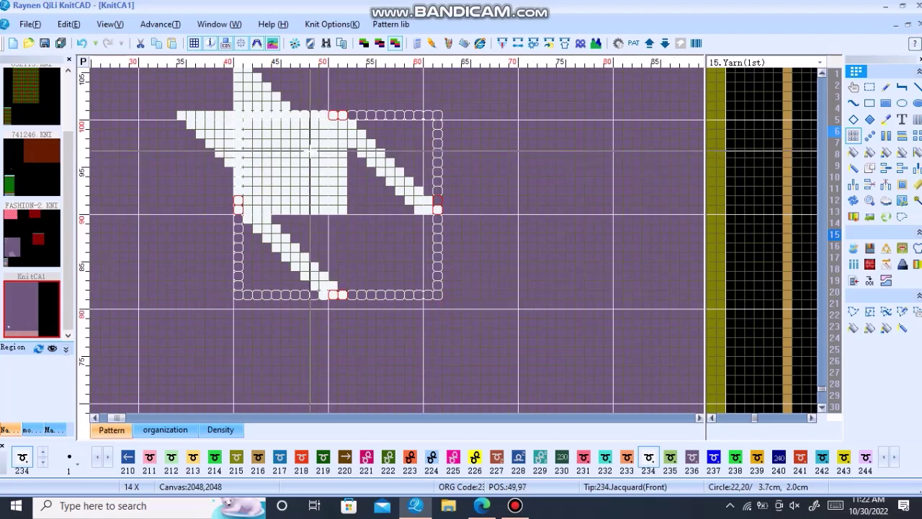
scroll(304, 233, down, 1)
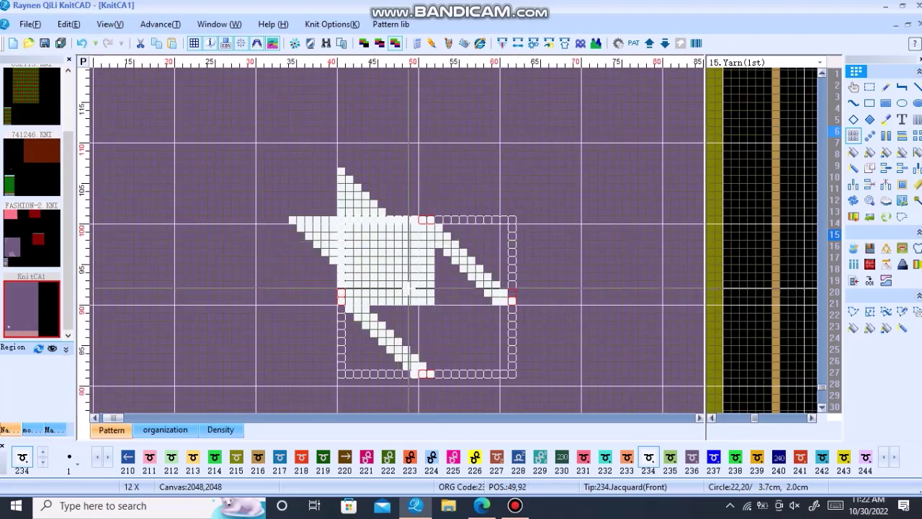
scroll(417, 268, down, 1)
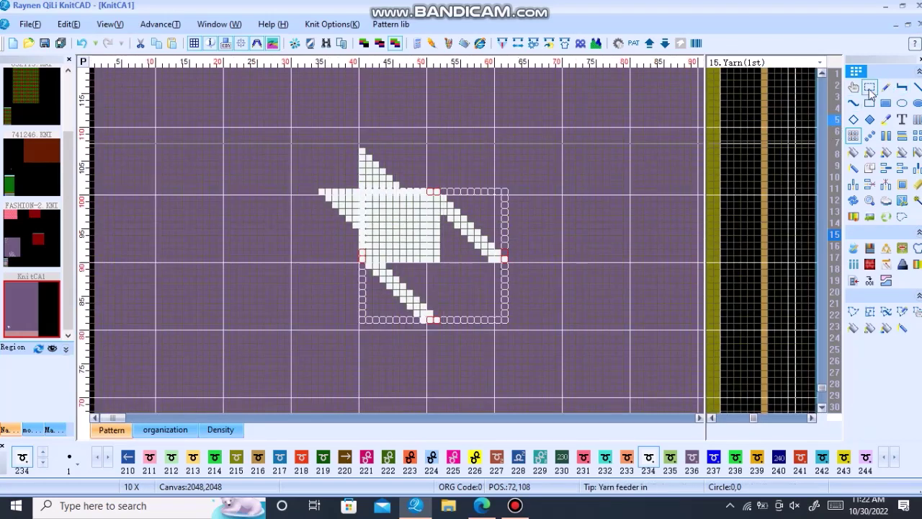
Duplicate the body and legs to the left, then mark the original motif's upper part.
mouse_move(395, 228)
mouse_down()
mouse_move(144, 194)
mouse_move(206, 228)
mouse_up()
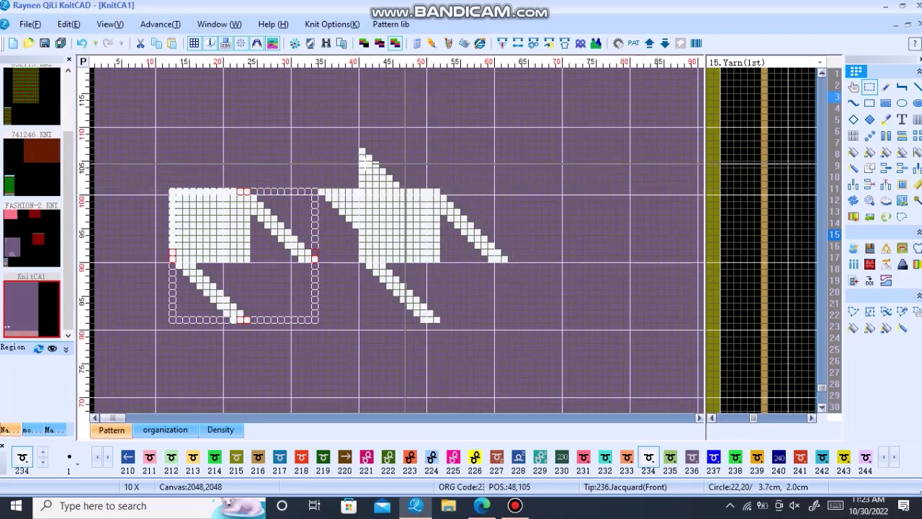
click(853, 135)
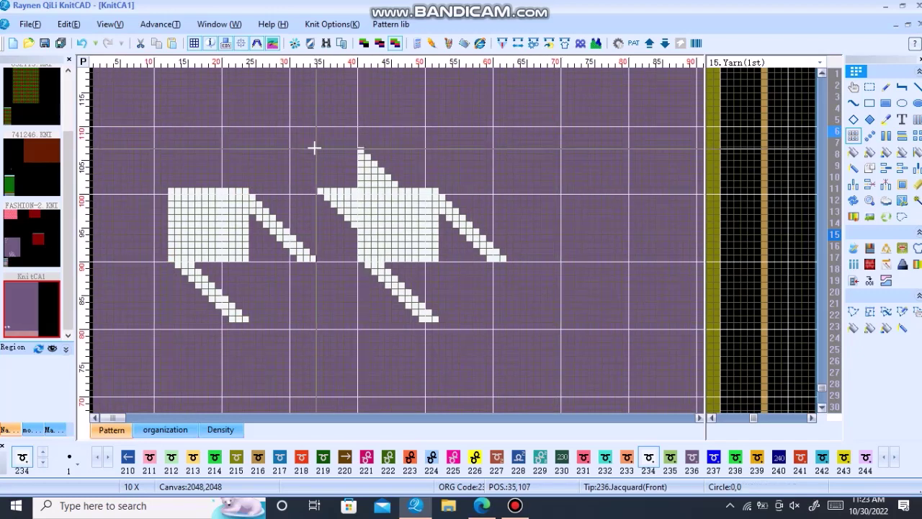
drag(320, 149, 500, 318)
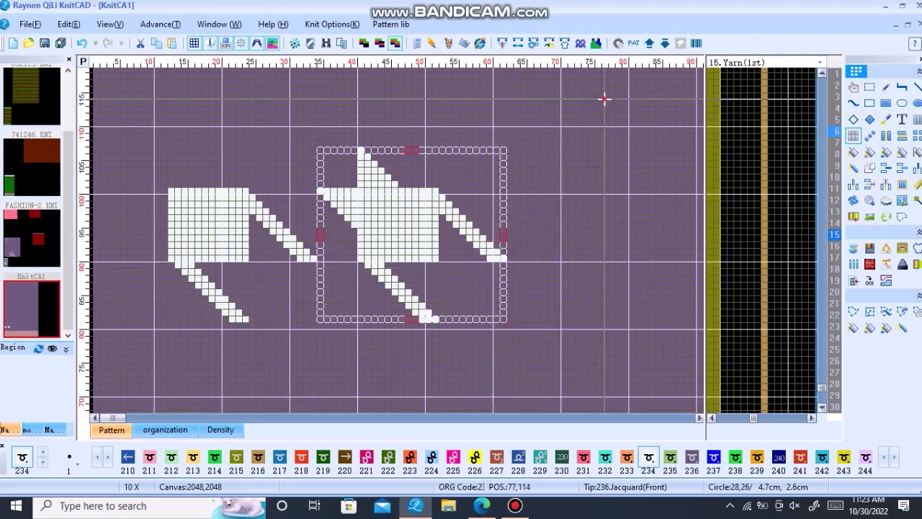
drag(604, 99, 587, 144)
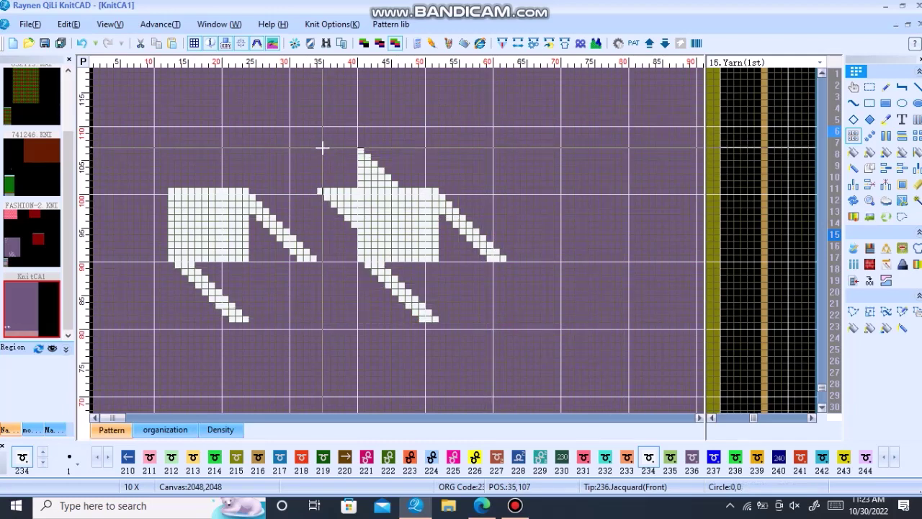
mouse_move(319, 149)
mouse_down()
mouse_move(435, 272)
mouse_move(435, 259)
mouse_up()
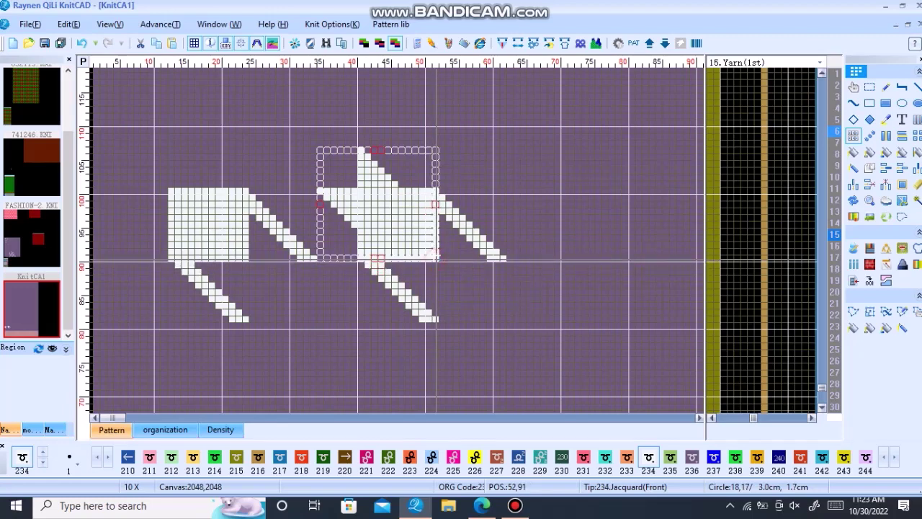
Copy the 18-by-17 arrow section twice onto row 76, at needles 15 and 44.
click(869, 88)
drag(375, 189, 226, 371)
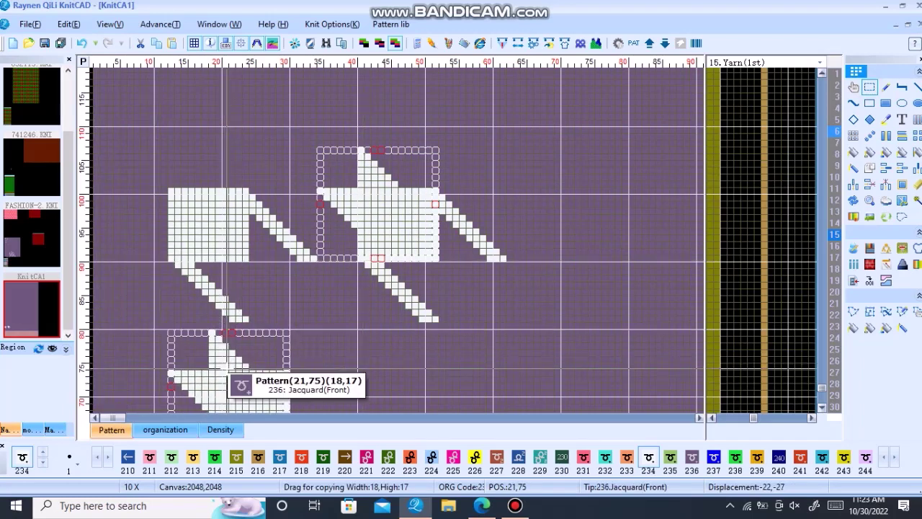
mouse_move(225, 370)
mouse_down()
mouse_move(171, 375)
mouse_move(171, 361)
mouse_up()
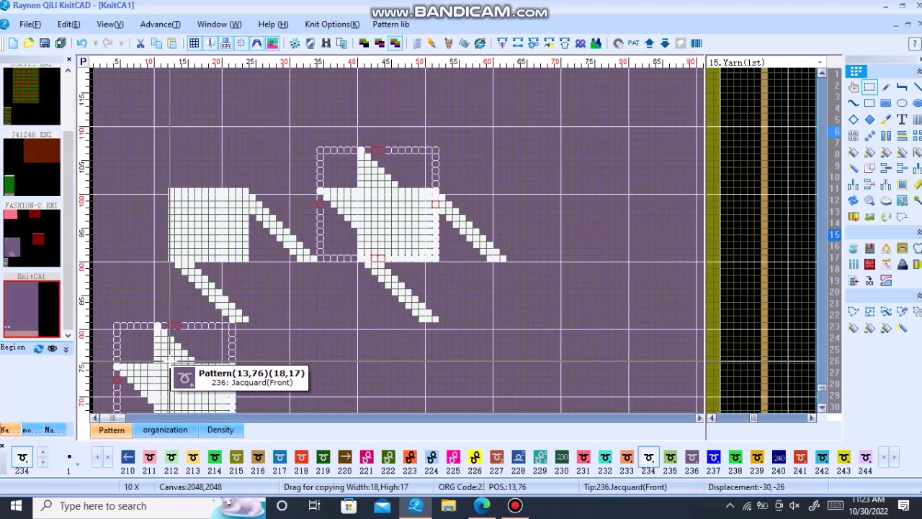
drag(169, 362, 174, 359)
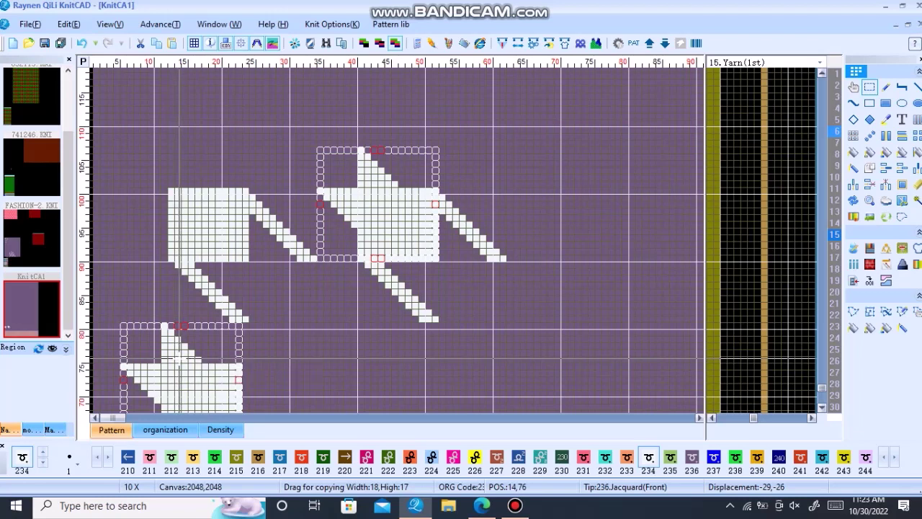
drag(176, 360, 182, 360)
mouse_move(184, 359)
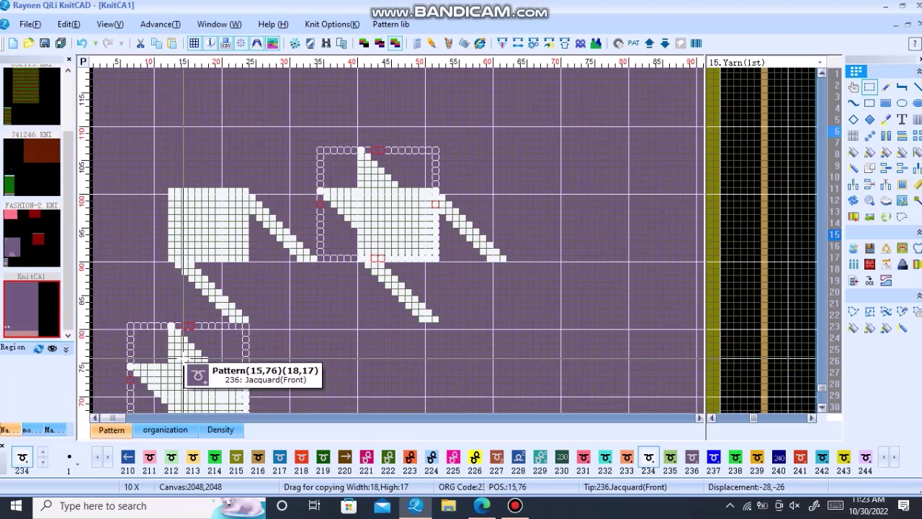
drag(183, 359, 182, 358)
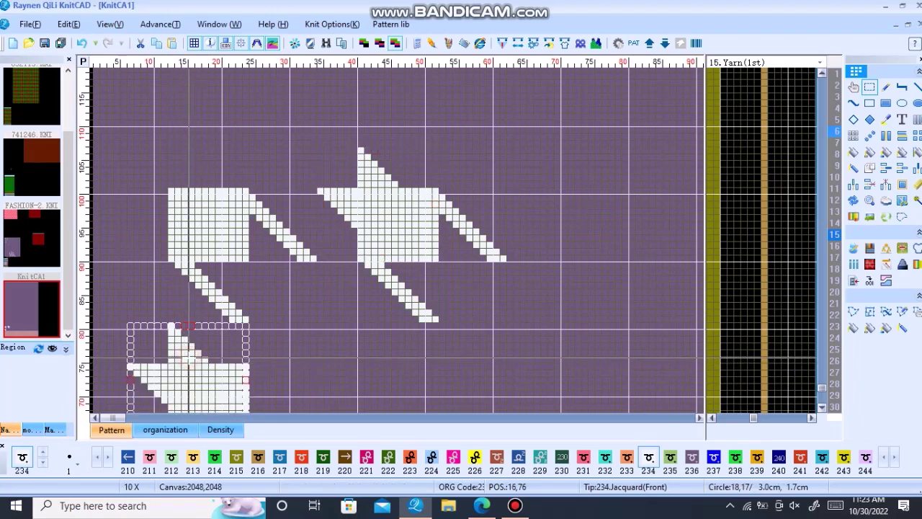
drag(189, 357, 369, 364)
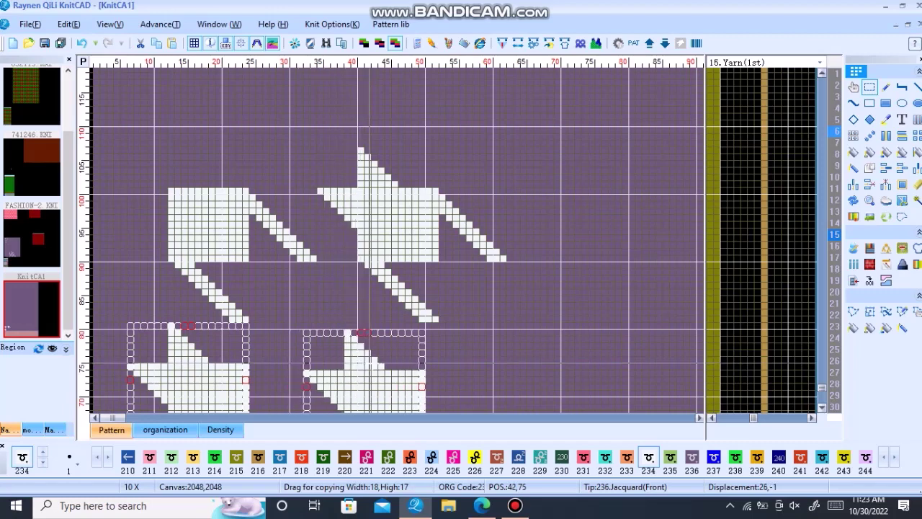
mouse_move(369, 364)
mouse_down()
mouse_move(382, 367)
mouse_move(382, 359)
mouse_up()
Clear the arrow selection and select one full repeat of the houndstooth motif for tiling.
scroll(196, 243, down, 2)
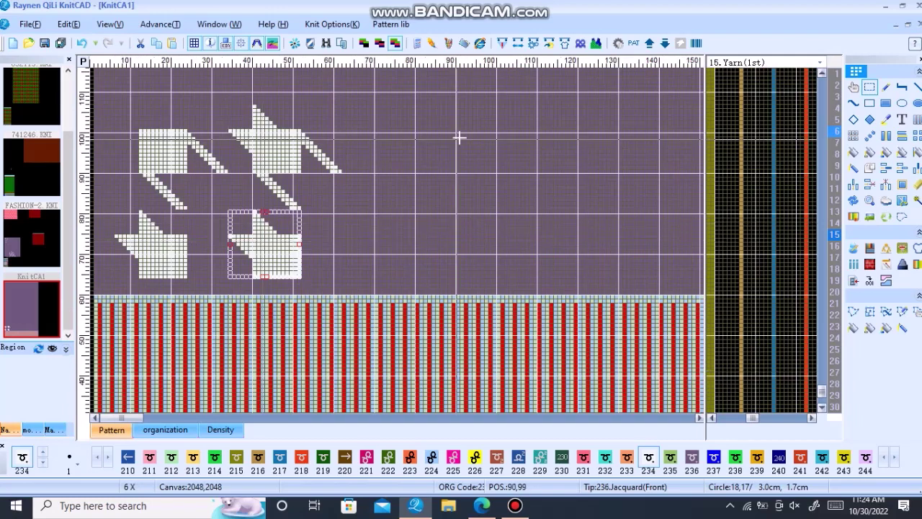
drag(461, 136, 536, 181)
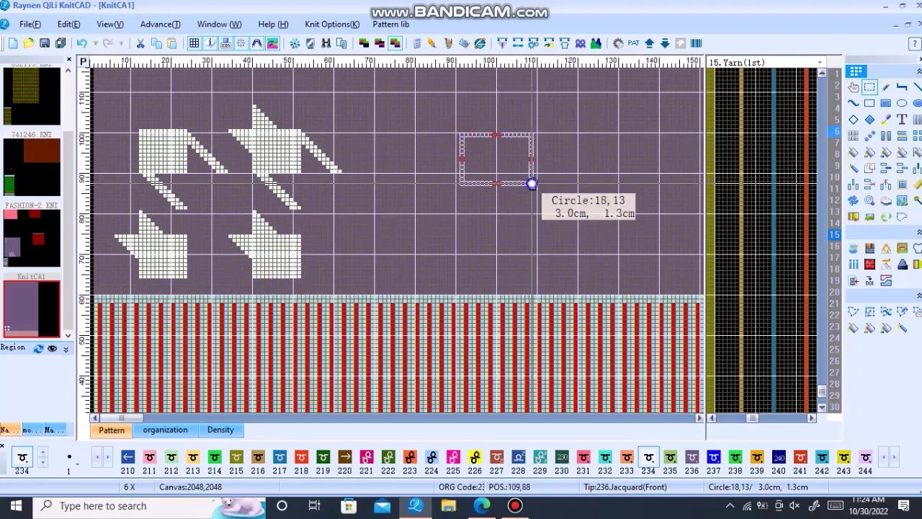
click(853, 136)
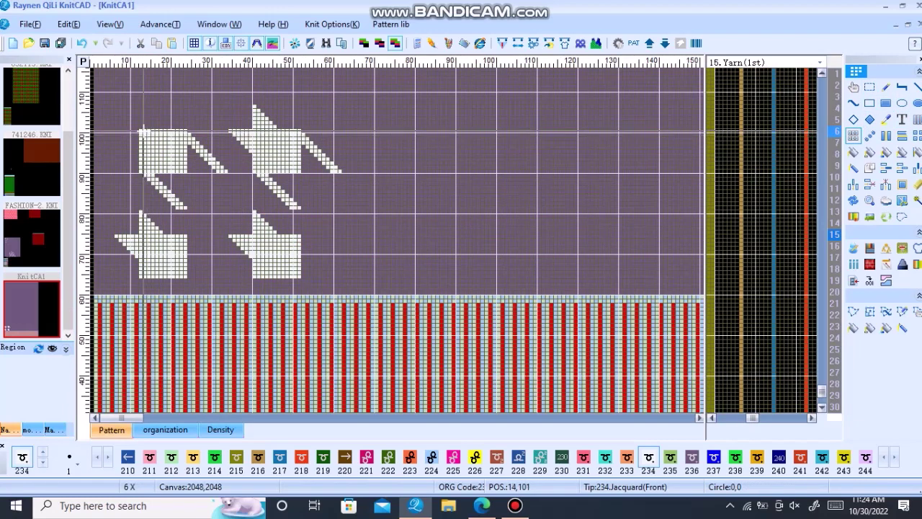
drag(139, 130, 251, 232)
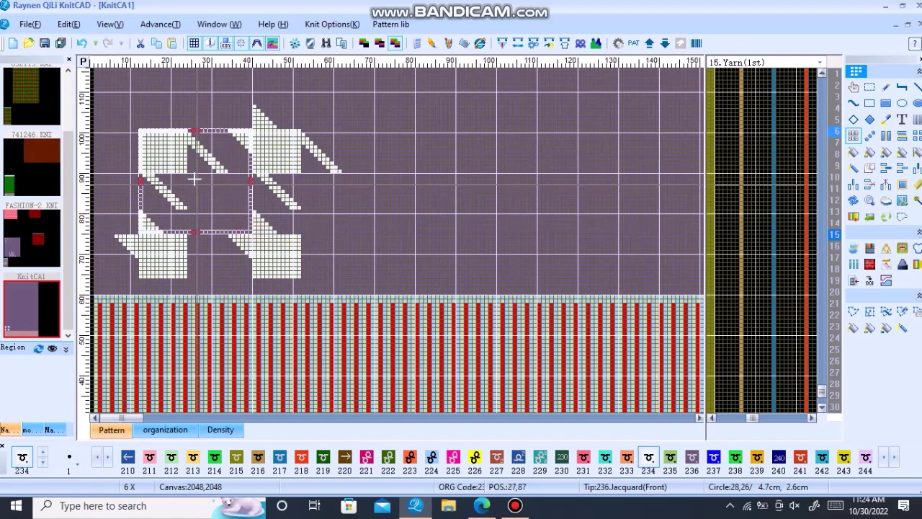
Tile the repeat over the panel, from the right edge to just below the teal band.
click(432, 102)
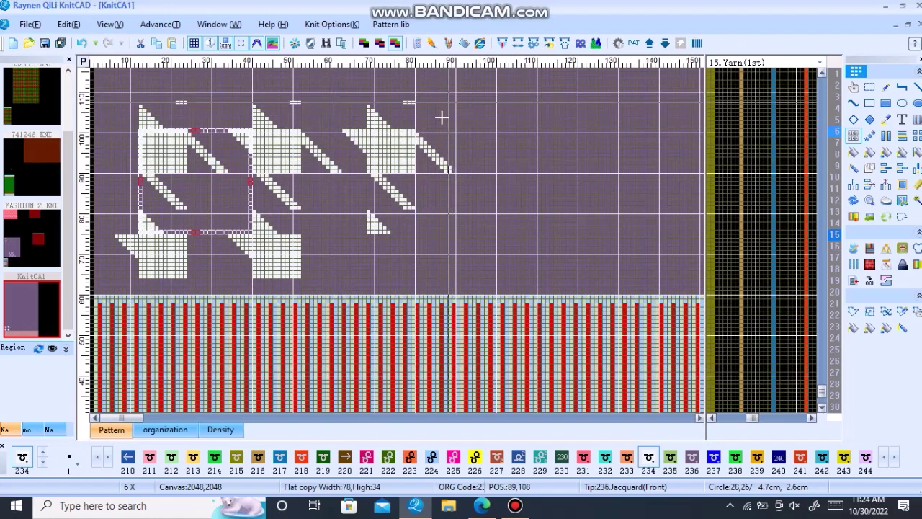
scroll(439, 118, down, 5)
drag(98, 362, 275, 113)
scroll(274, 113, up, 3)
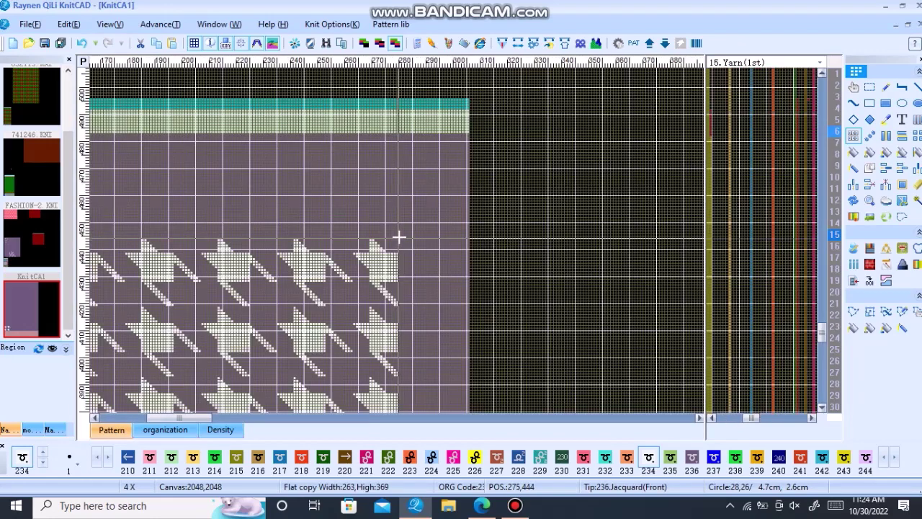
scroll(397, 241, down, 1)
scroll(405, 220, up, 2)
drag(442, 209, 462, 159)
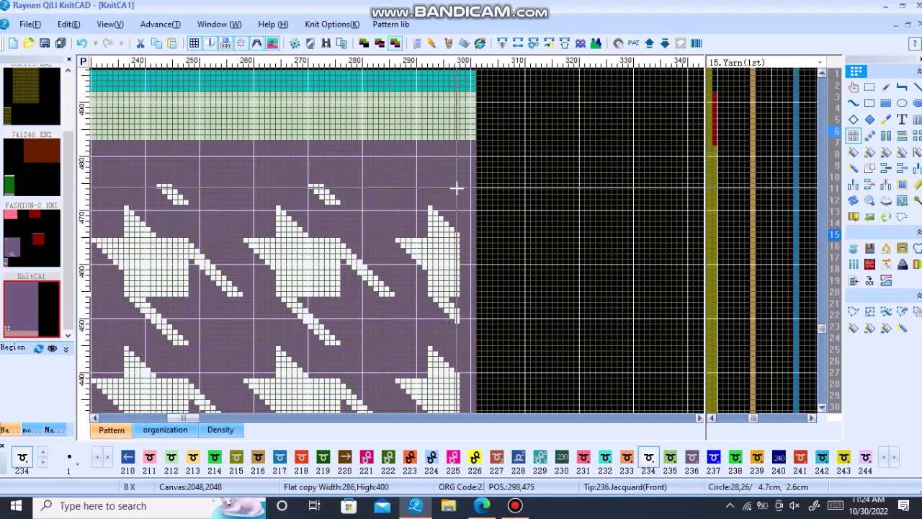
mouse_move(464, 162)
mouse_down()
mouse_move(459, 209)
mouse_move(469, 209)
mouse_up()
Fill the remaining empty purple band above the ribbing with houndstooth.
scroll(455, 218, down, 3)
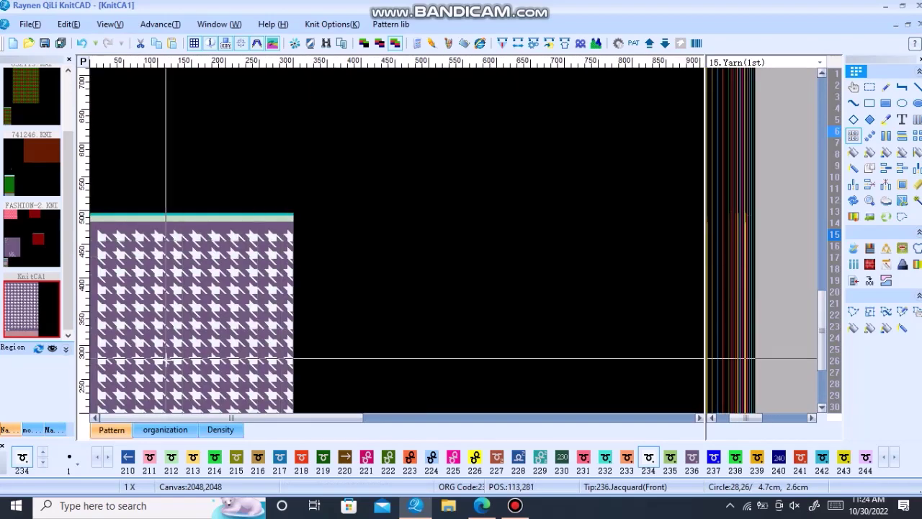
scroll(165, 354, up, 2)
scroll(170, 239, down, 2)
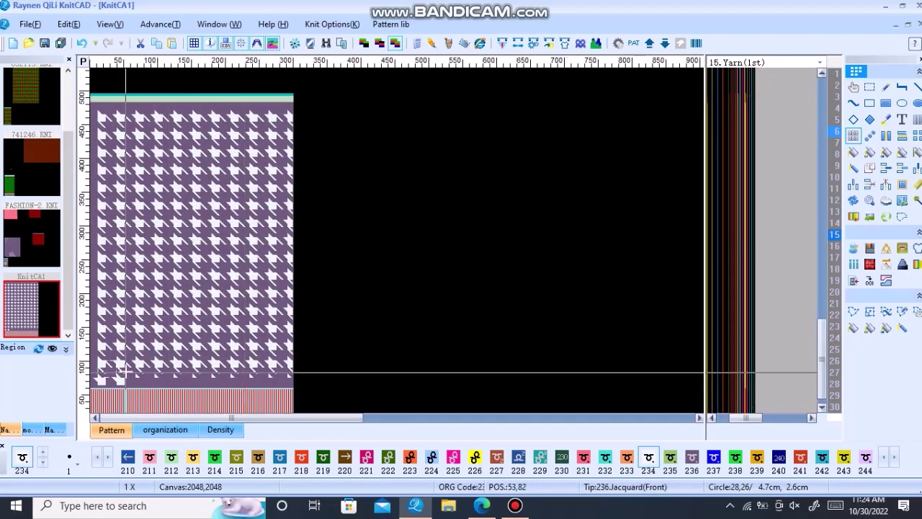
scroll(123, 376, up, 3)
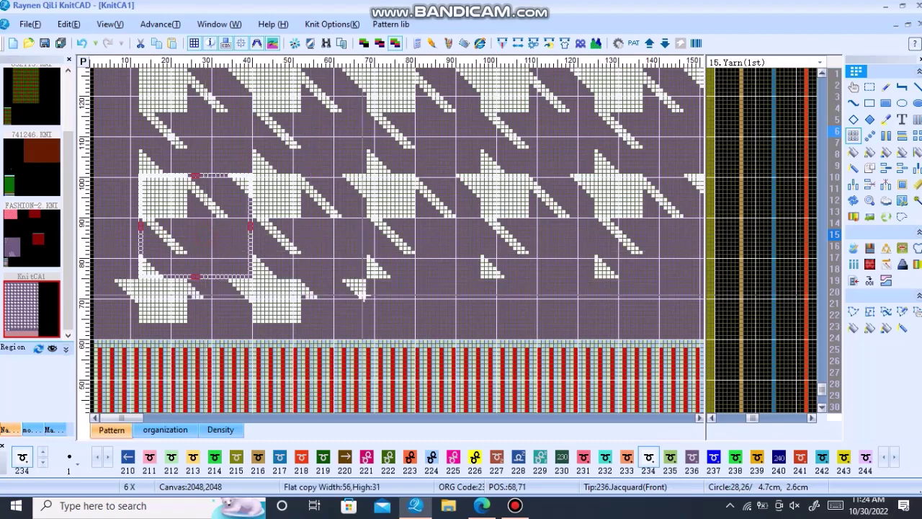
scroll(216, 238, down, 3)
scroll(401, 237, up, 2)
scroll(432, 245, up, 2)
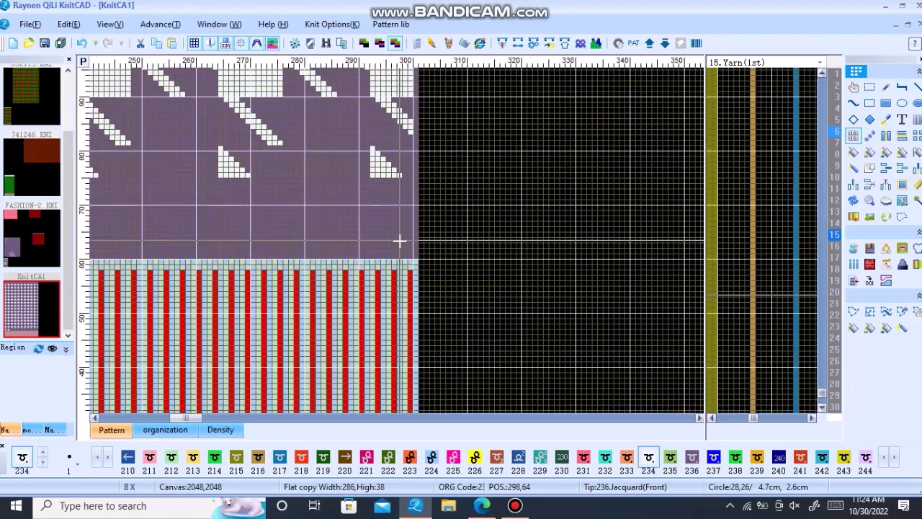
click(399, 241)
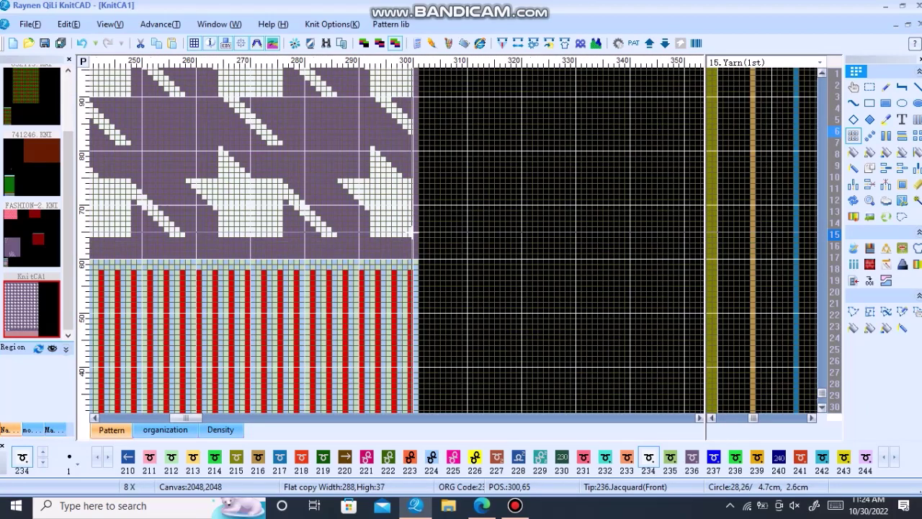
scroll(410, 228, down, 3)
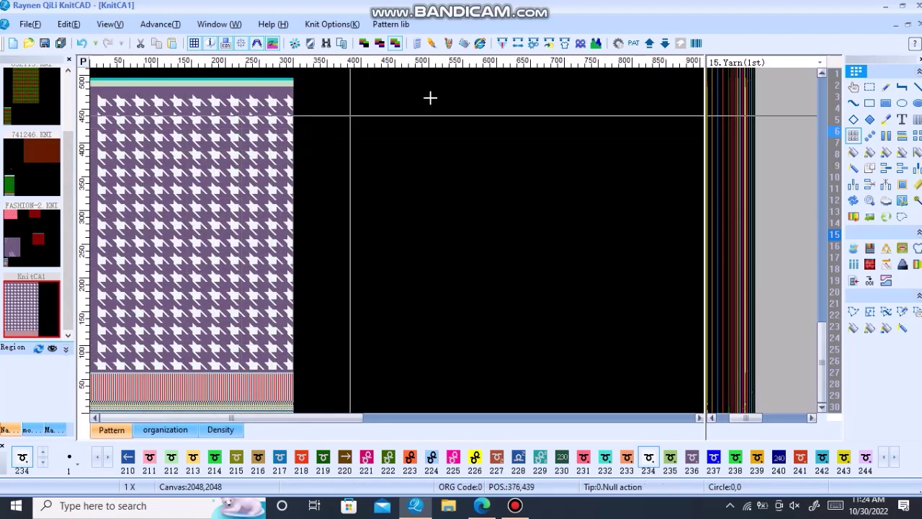
Open the knit simulation preview of the houndstooth panel.
click(599, 44)
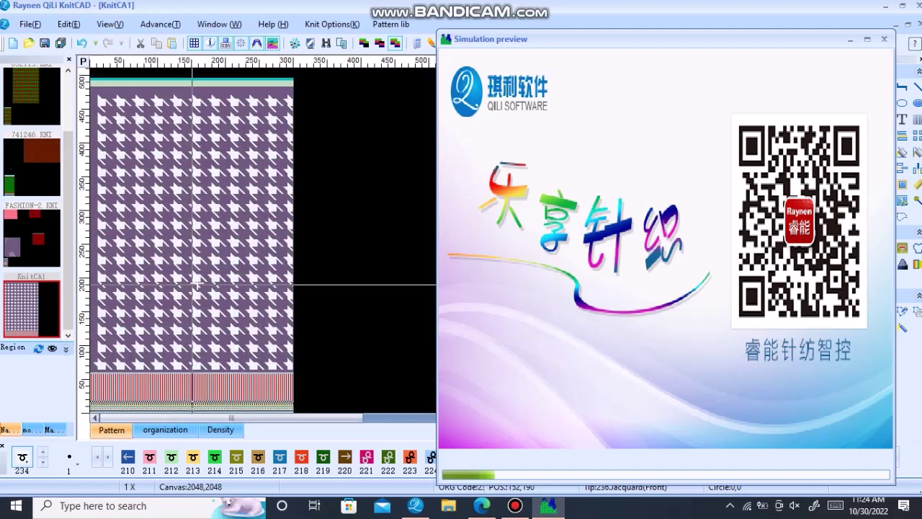
scroll(274, 318, up, 1)
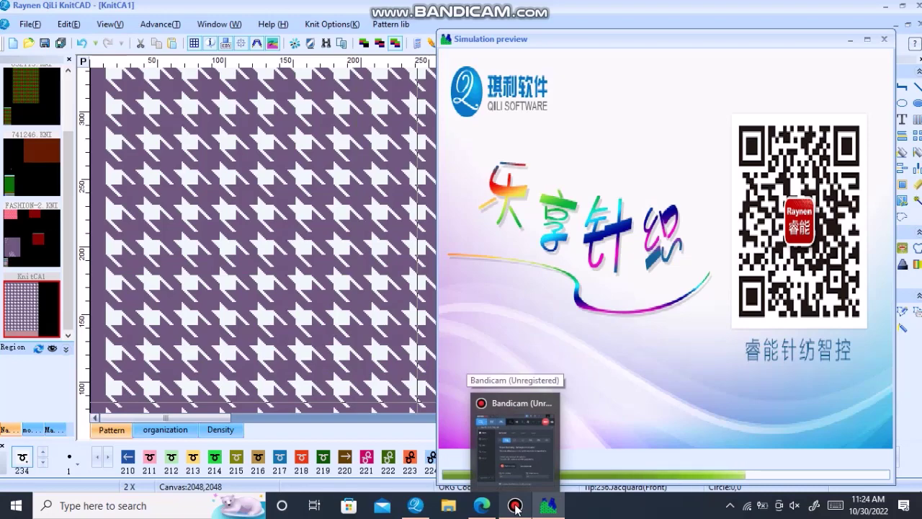
click(525, 448)
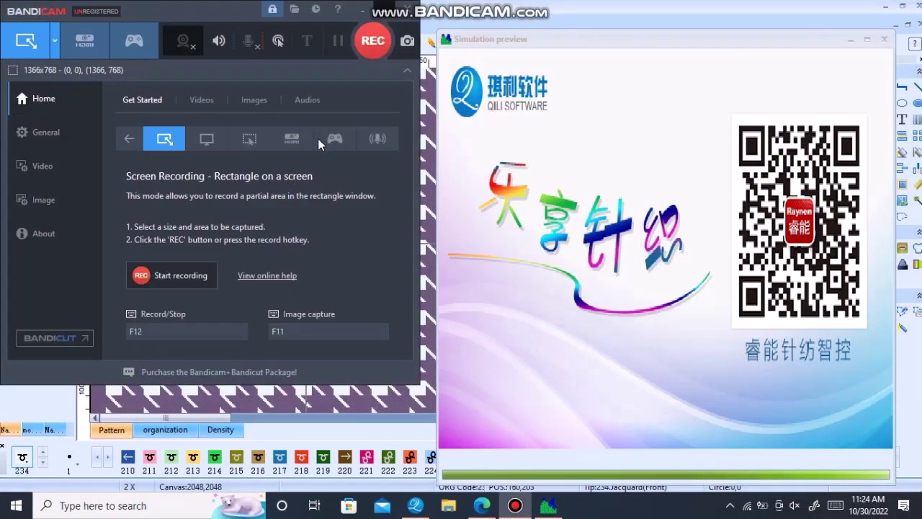
key(F12)
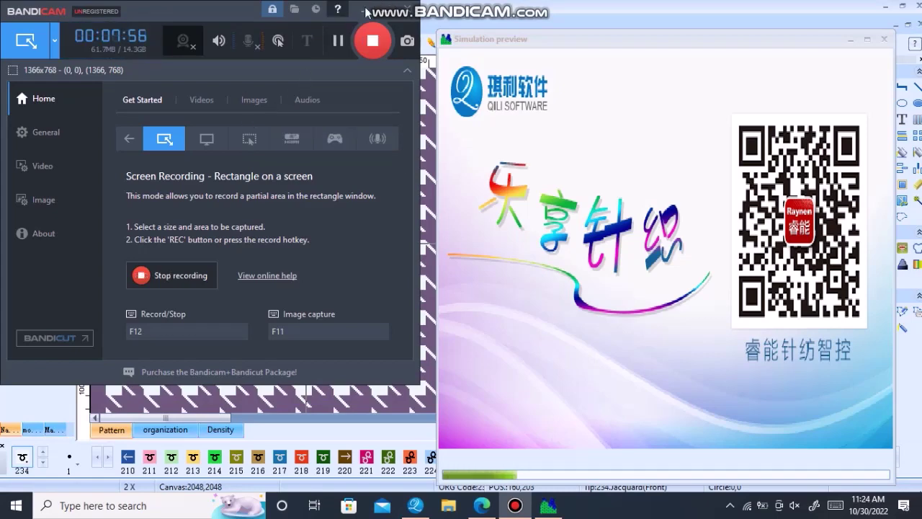
click(389, 11)
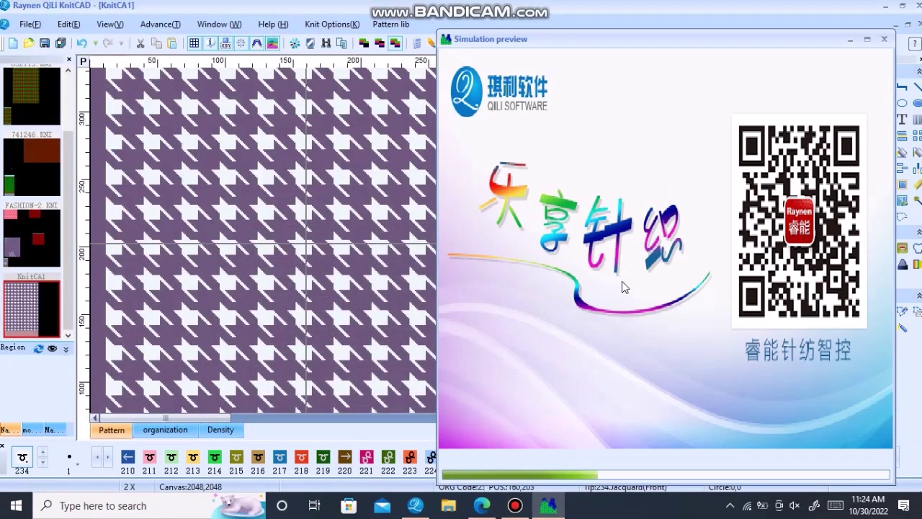
Zoom around the rendered preview to inspect the navy houndstooth on teal.
scroll(196, 270, down, 1)
scroll(168, 255, up, 1)
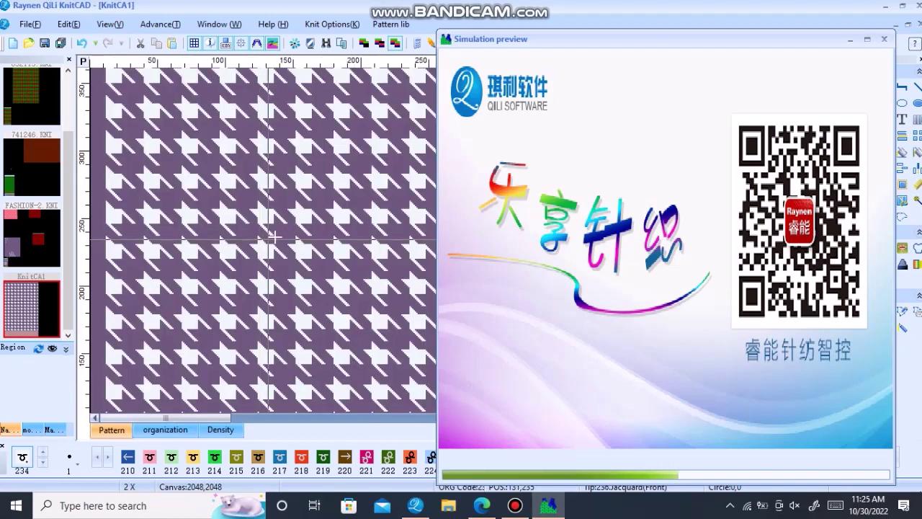
scroll(276, 236, down, 1)
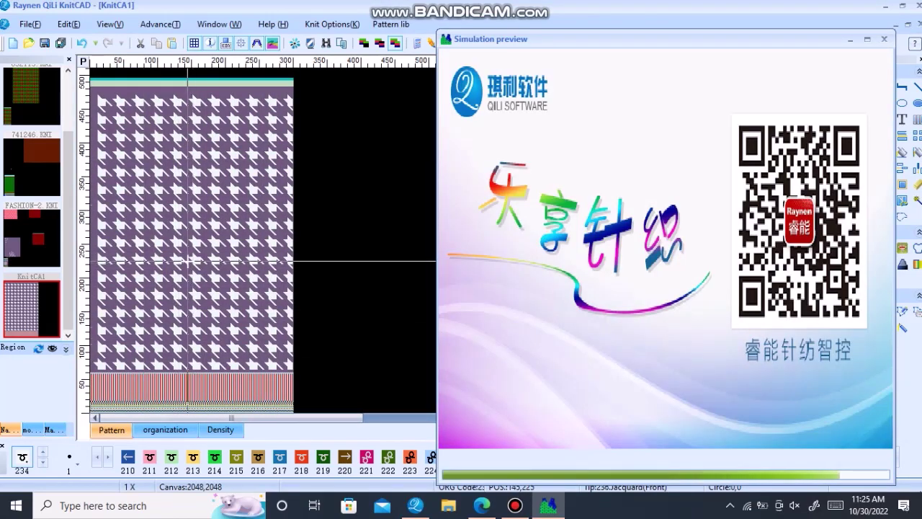
scroll(188, 261, up, 1)
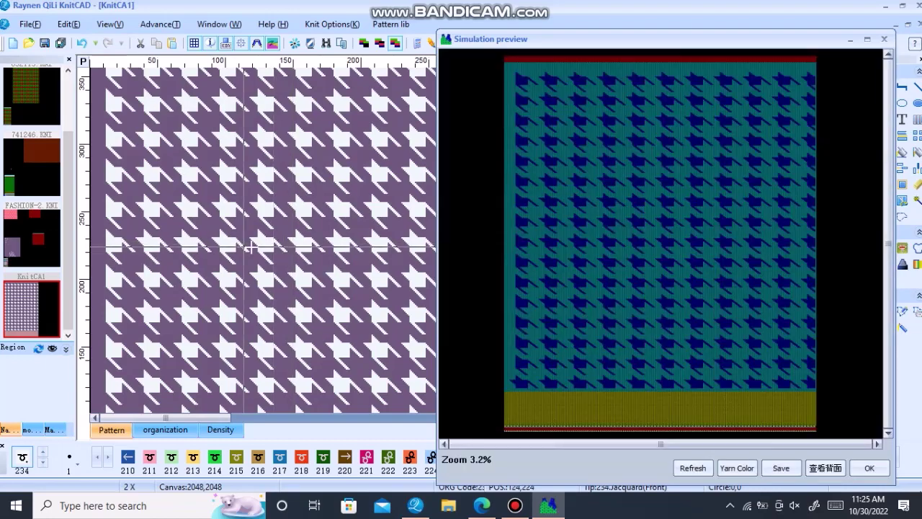
scroll(245, 248, up, 1)
scroll(737, 245, up, 2)
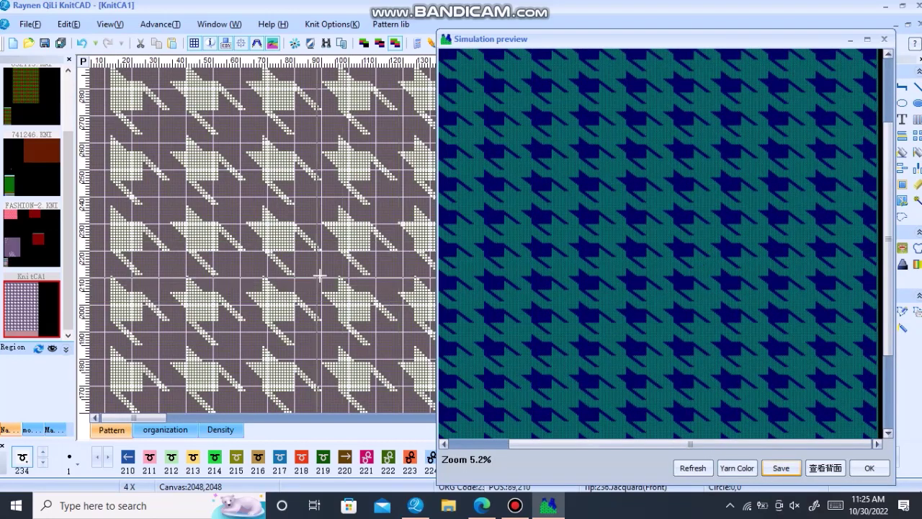
scroll(319, 275, down, 1)
scroll(401, 235, up, 1)
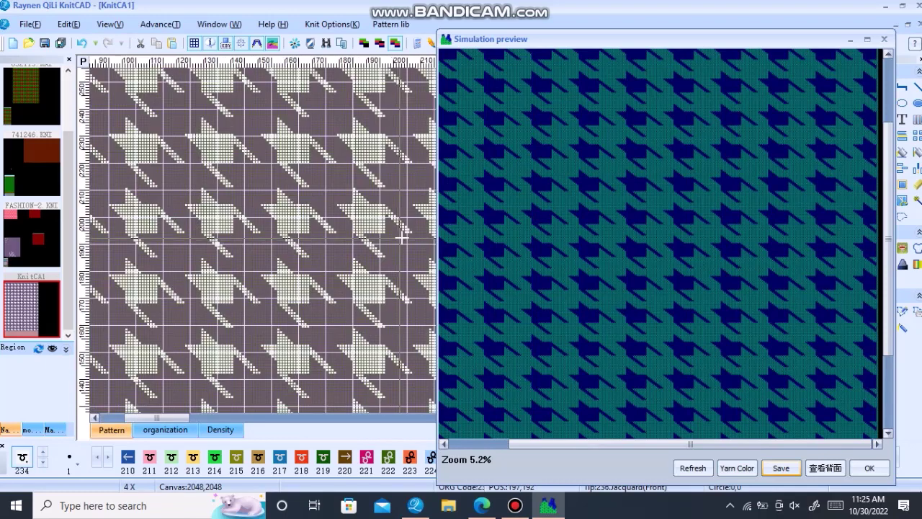
scroll(402, 235, up, 1)
scroll(389, 235, up, 1)
scroll(375, 235, up, 1)
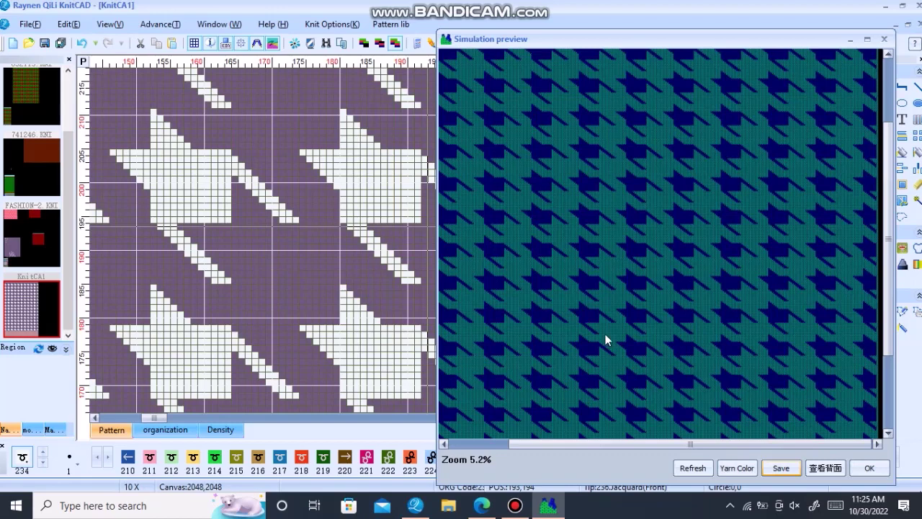
click(516, 506)
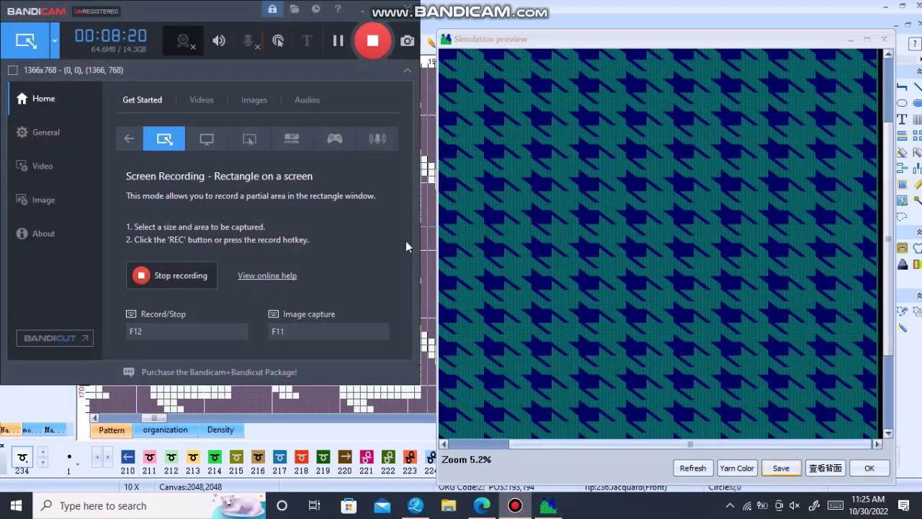